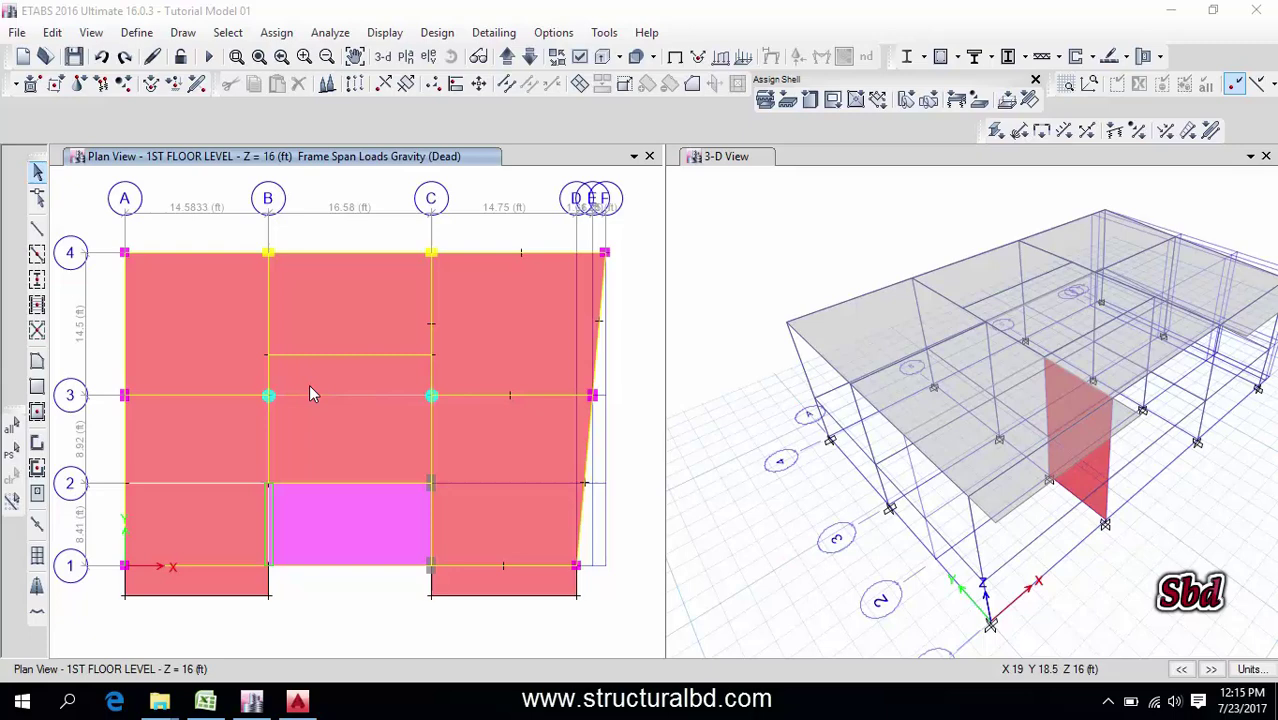
# - Select every floor slab in the model by object type, choosing Floors
pyautogui.moveTo(309, 394); pyautogui.dragTo(335, 384, button='middle')
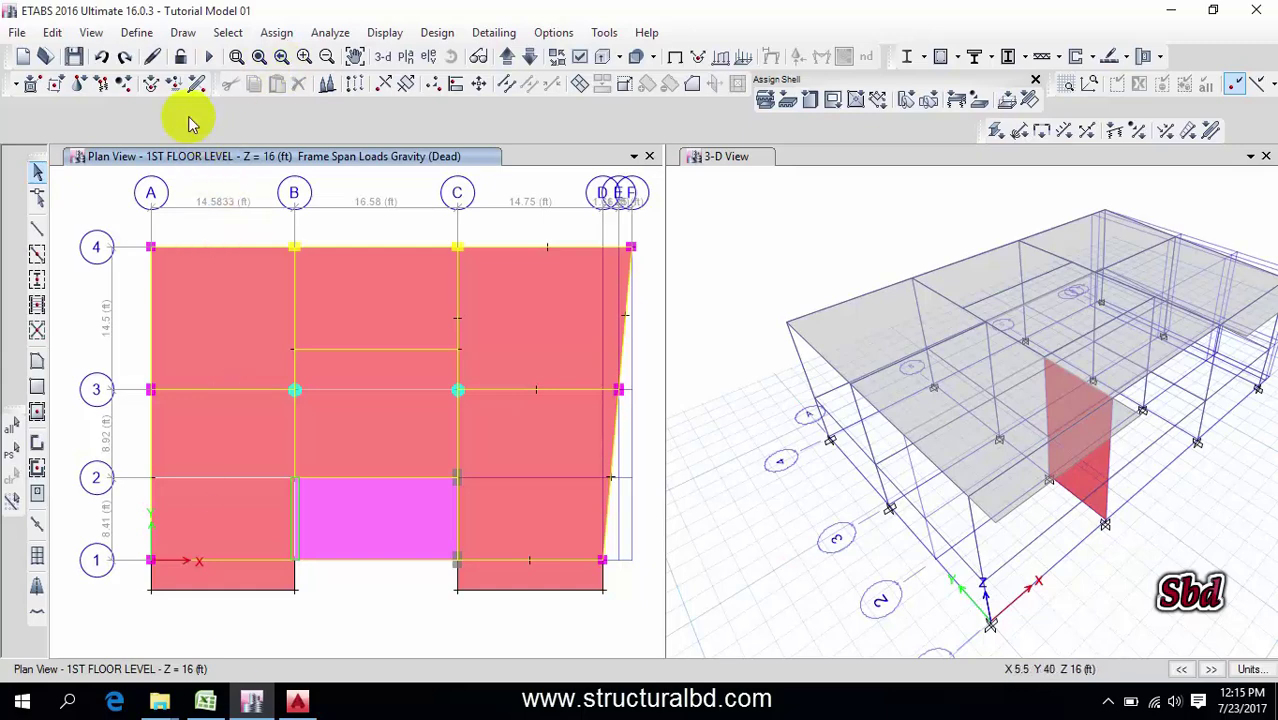
pyautogui.click(229, 33)
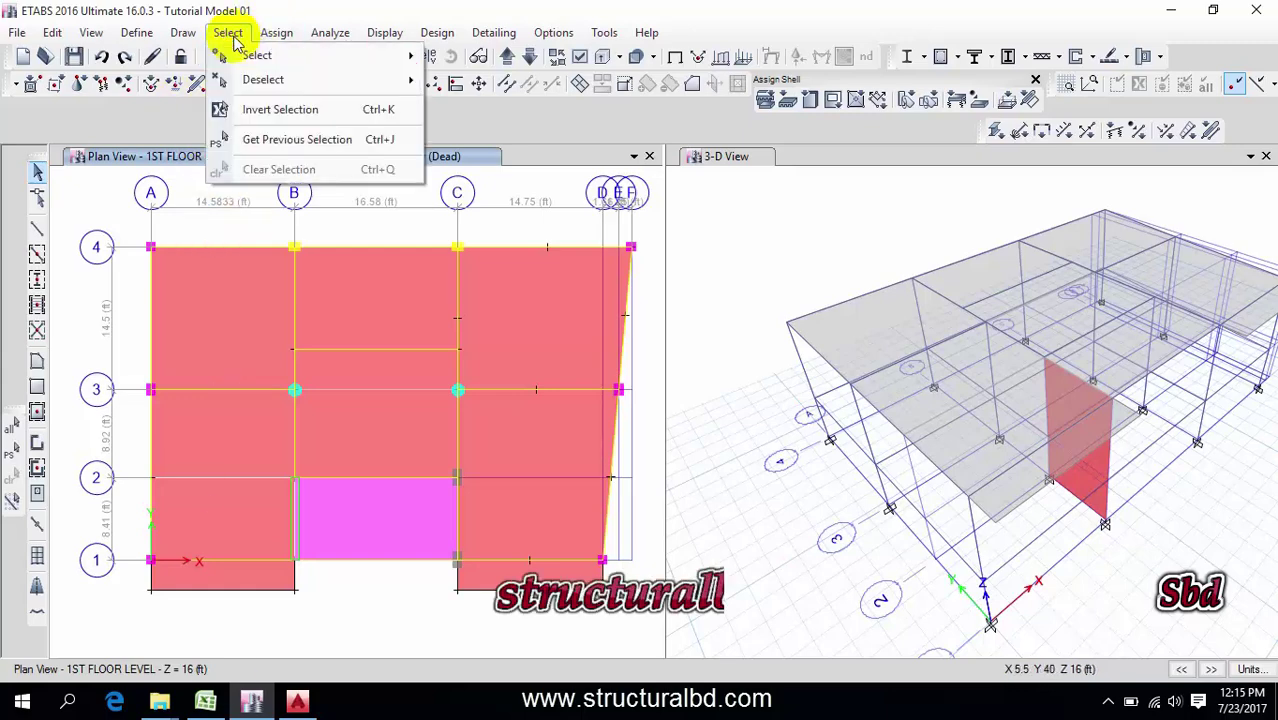
pyautogui.moveTo(257, 55)
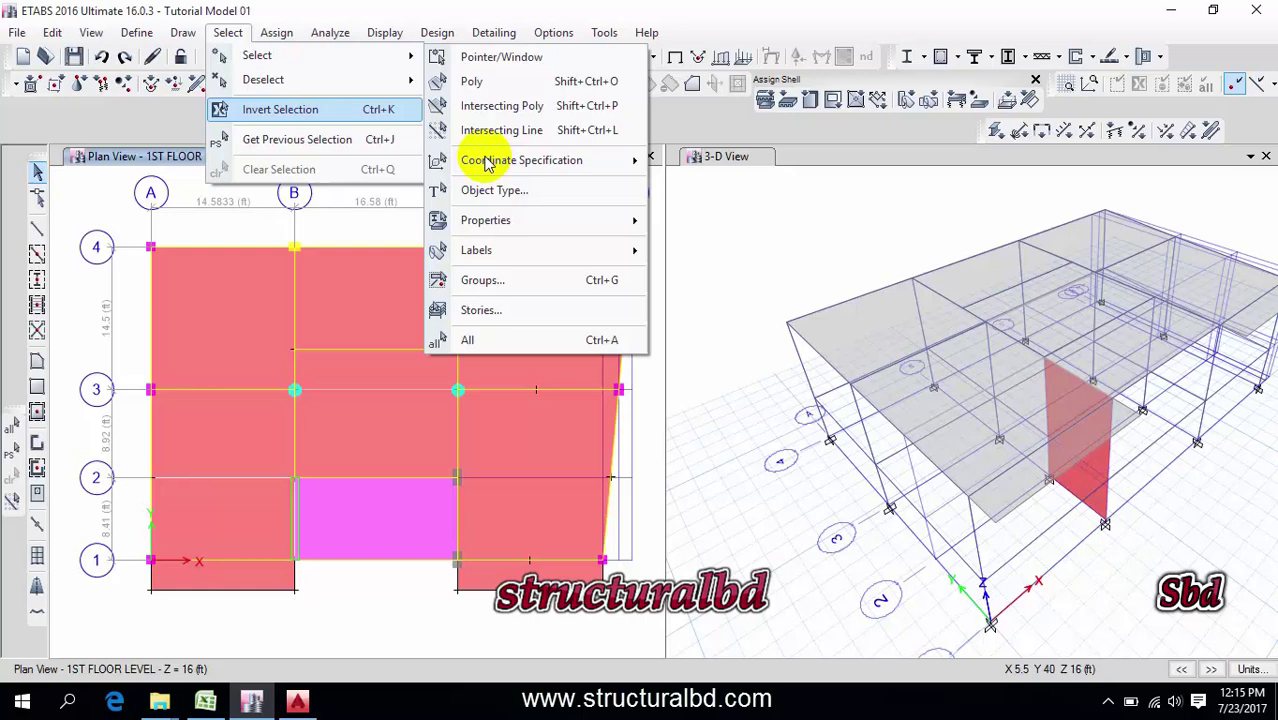
pyautogui.click(553, 191)
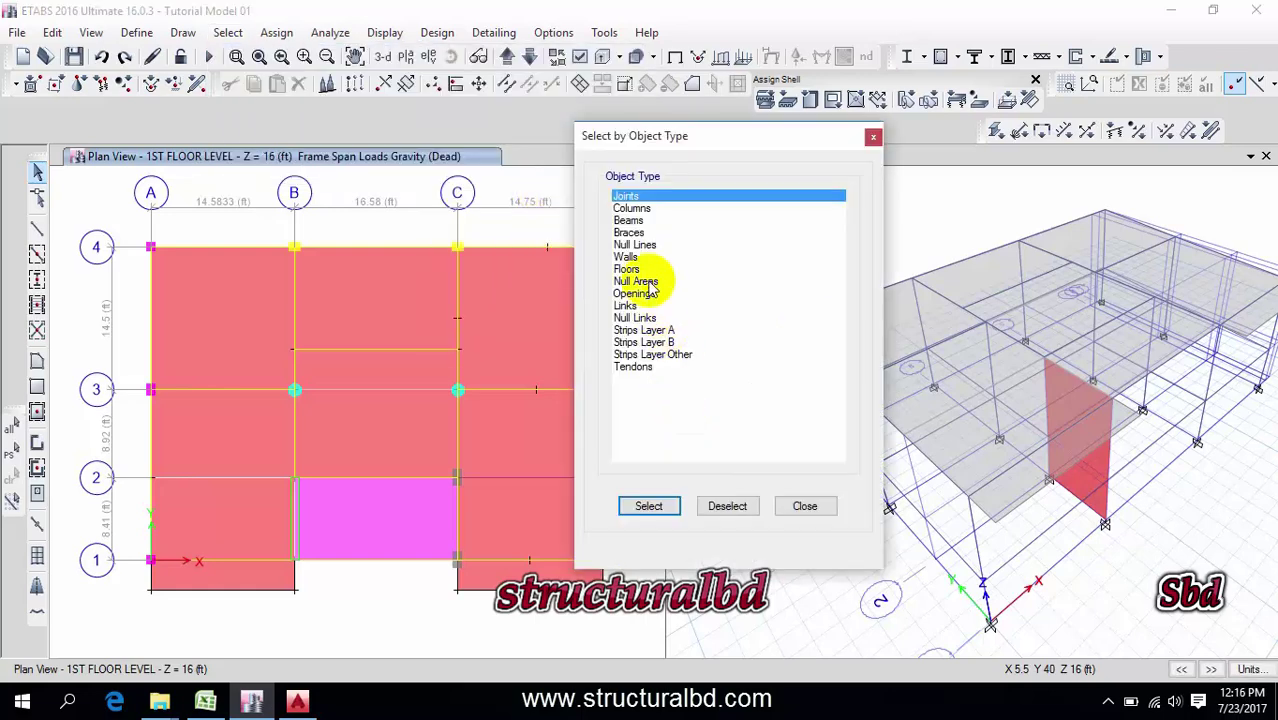
pyautogui.click(628, 270)
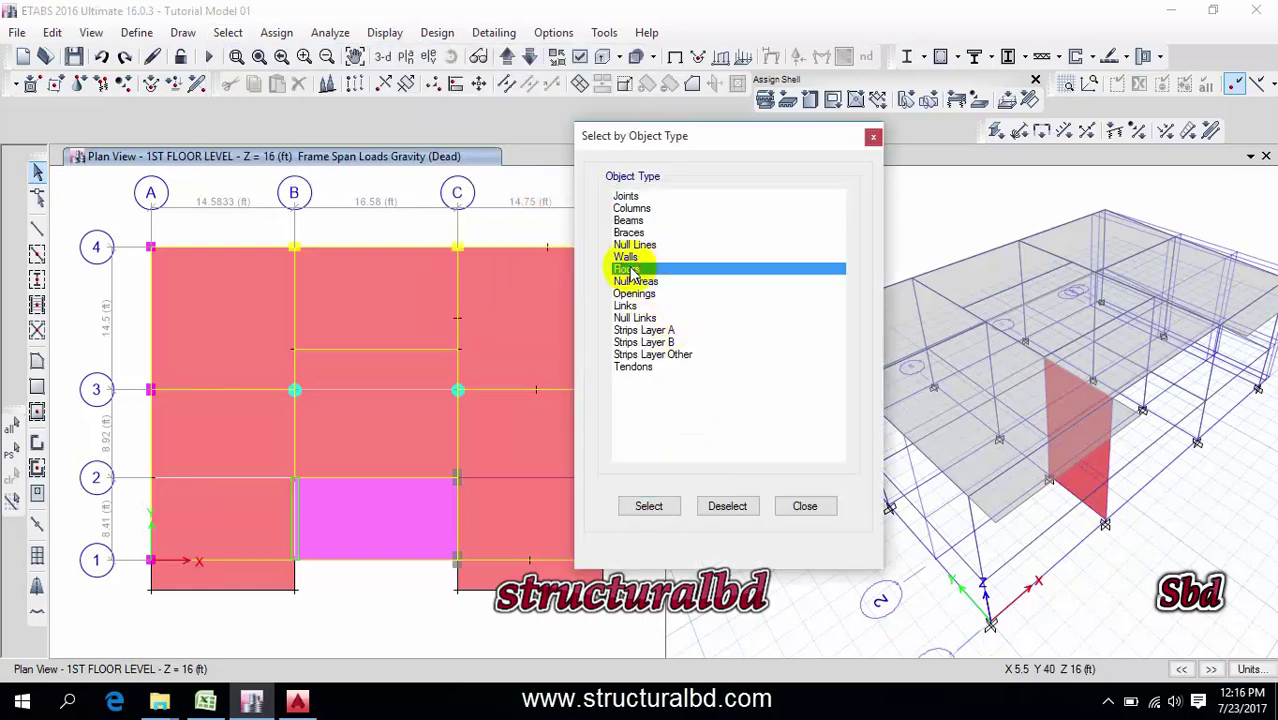
pyautogui.click(650, 506)
pyautogui.click(806, 507)
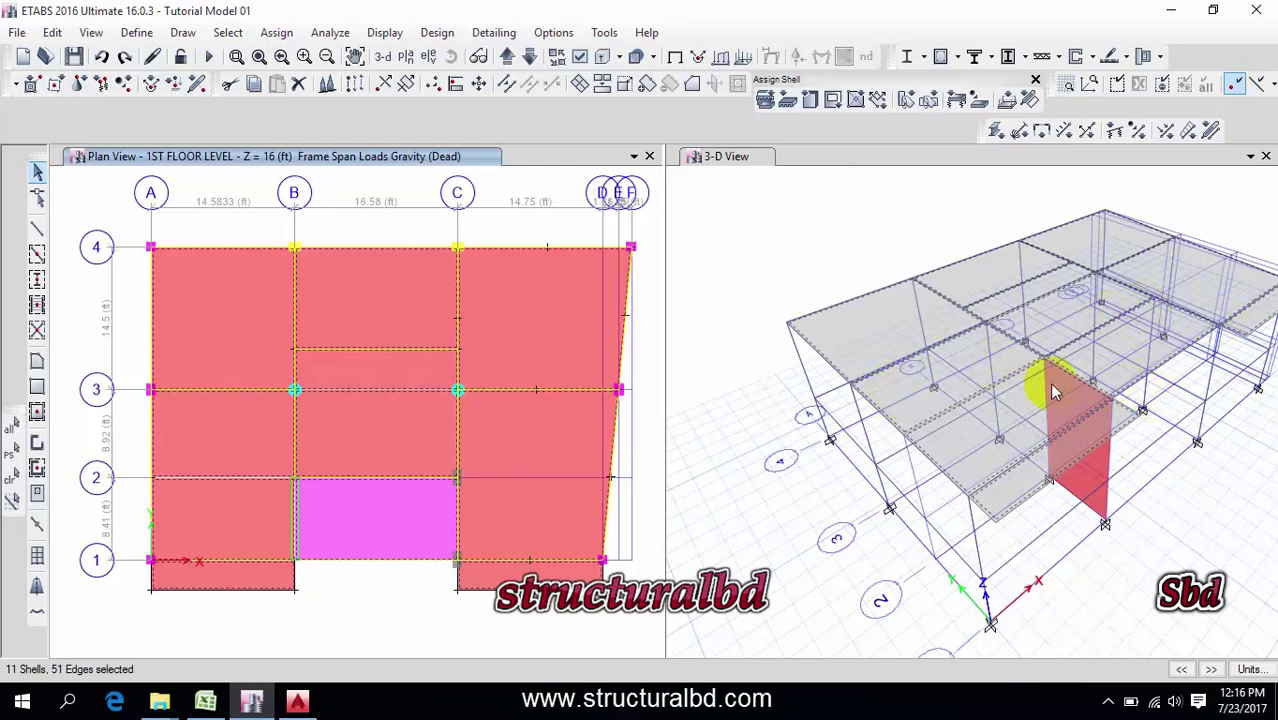
# - Assign a 25 lb/ft² uniform Dead shell load to the selected floor slabs
pyautogui.click(277, 32)
pyautogui.moveTo(343, 238)
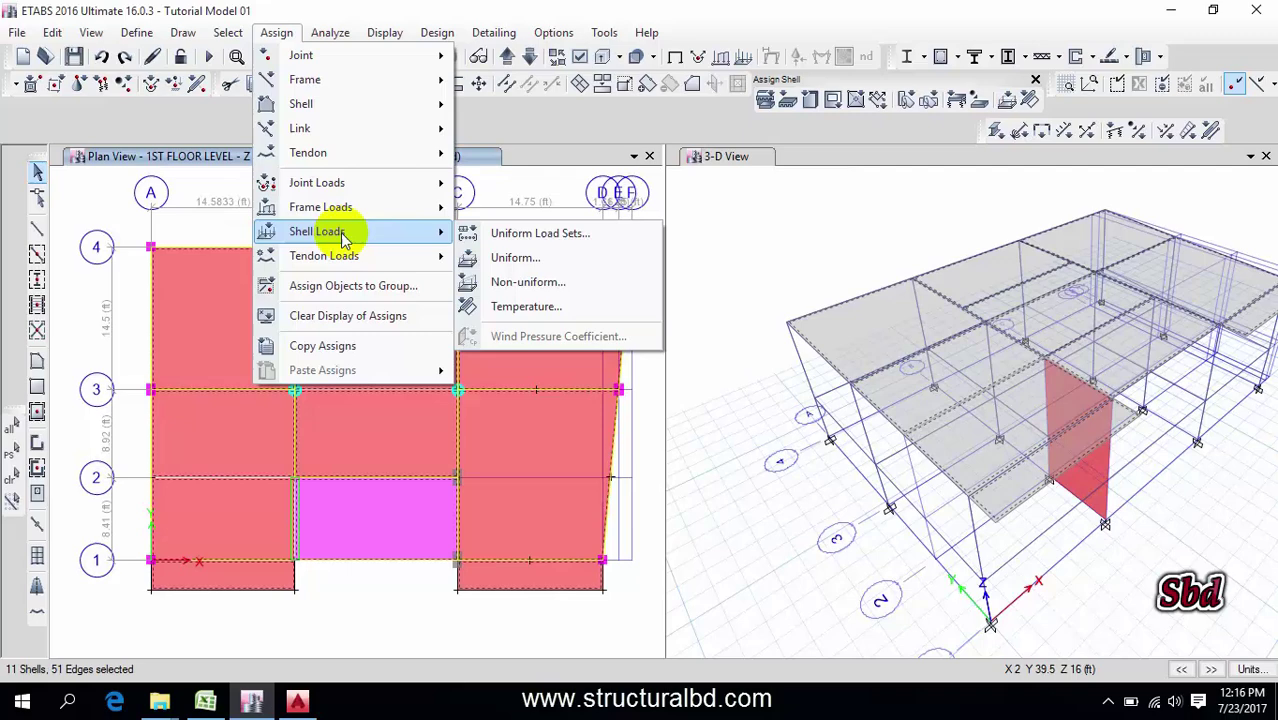
pyautogui.click(522, 259)
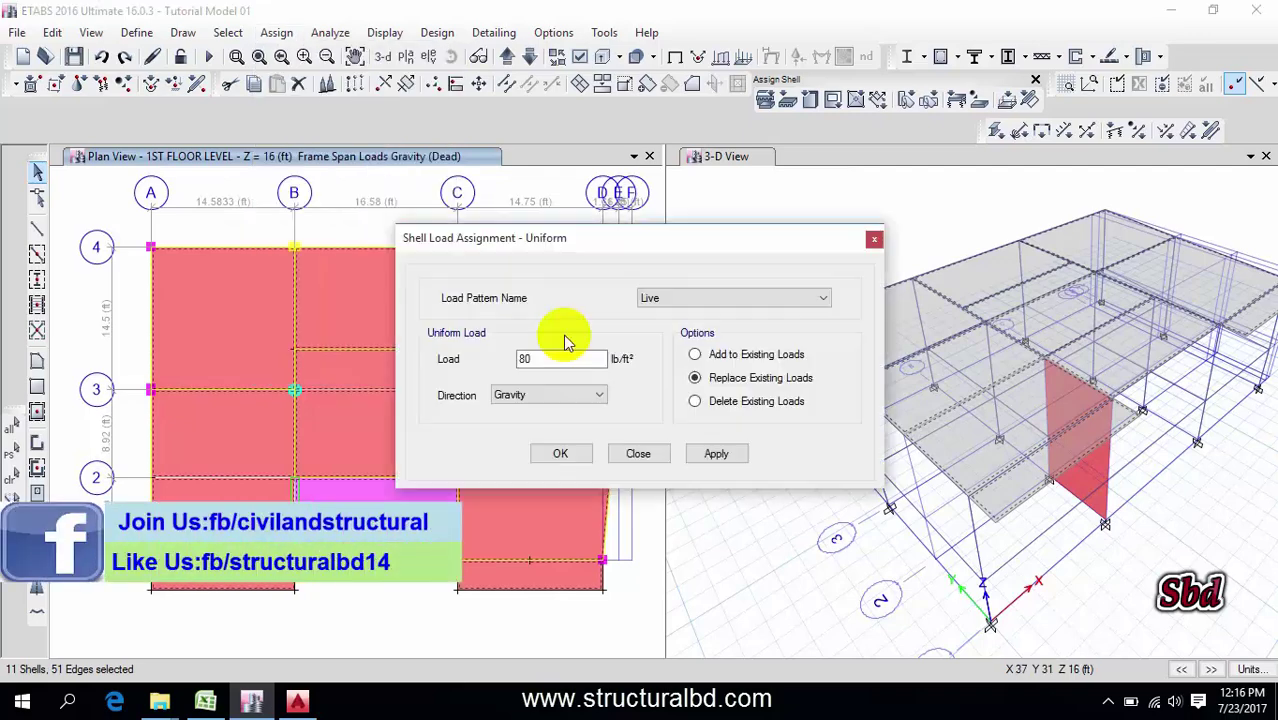
pyautogui.click(697, 312)
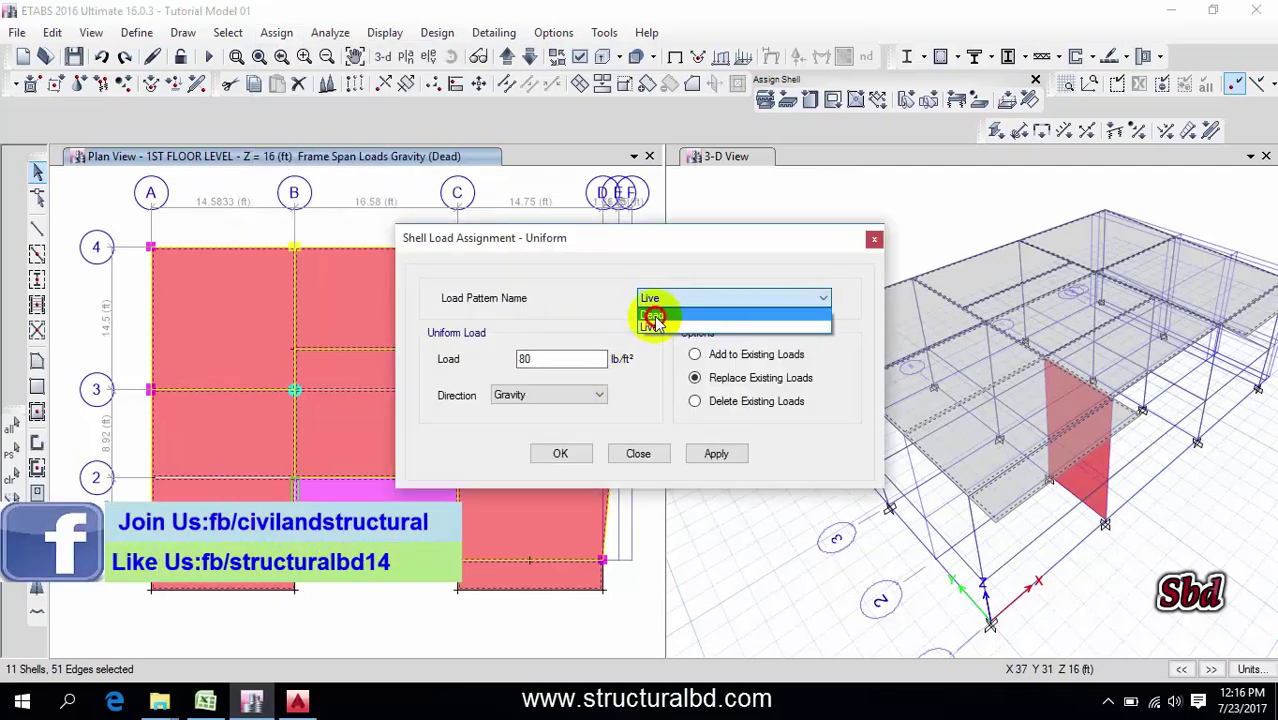
pyautogui.click(650, 314)
pyautogui.doubleClick(551, 358)
pyautogui.write('25')
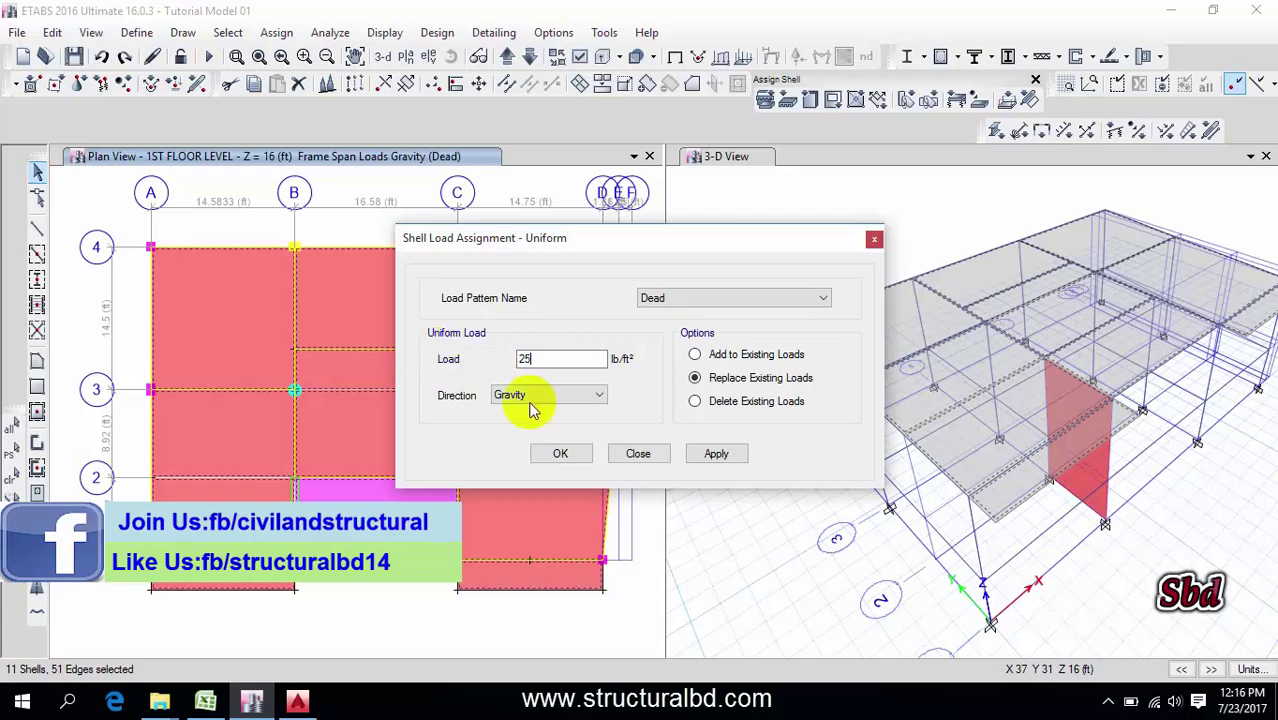
pyautogui.click(716, 455)
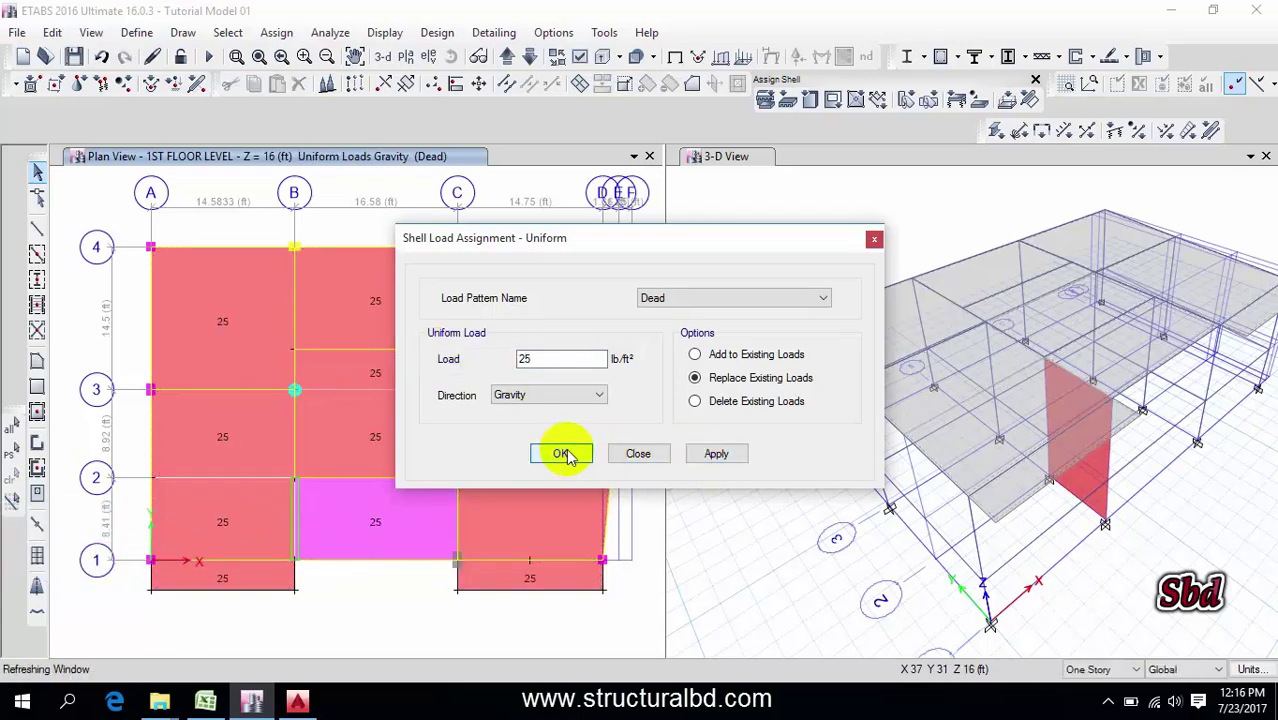
pyautogui.click(557, 454)
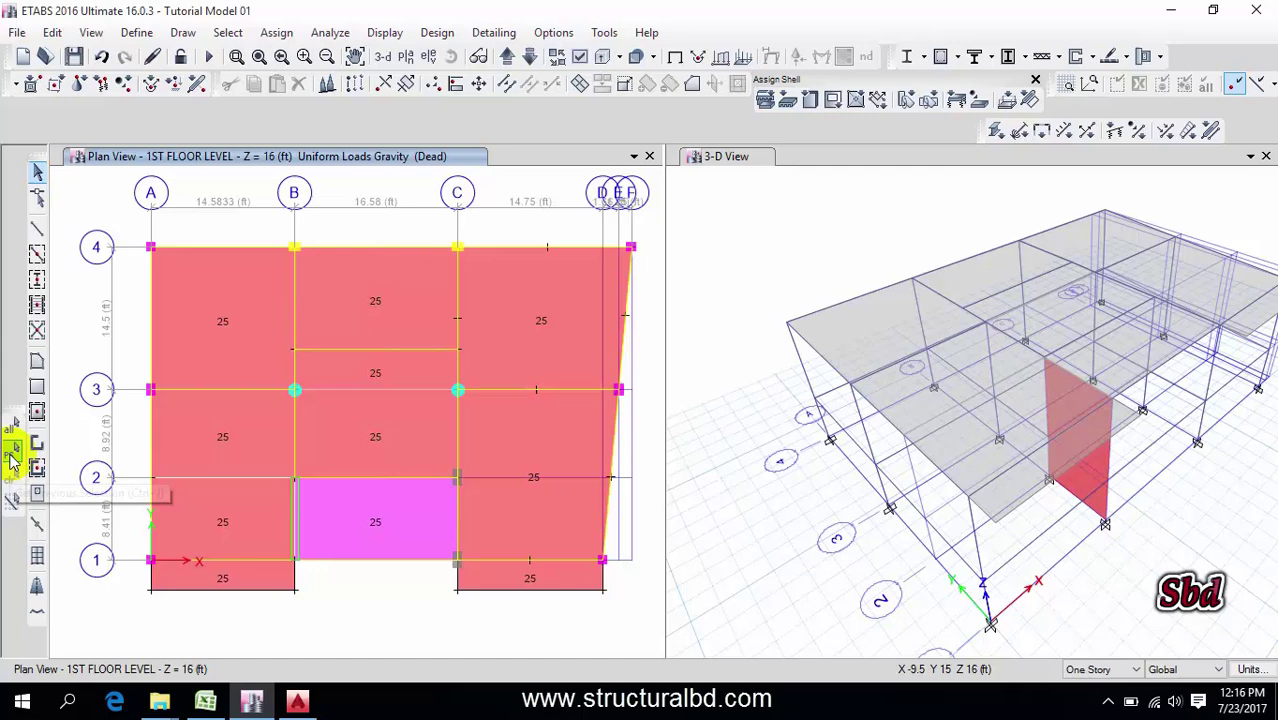
# - Reselect the previous floor slabs and start a uniform shell load with the Live pattern
pyautogui.click(13, 460)
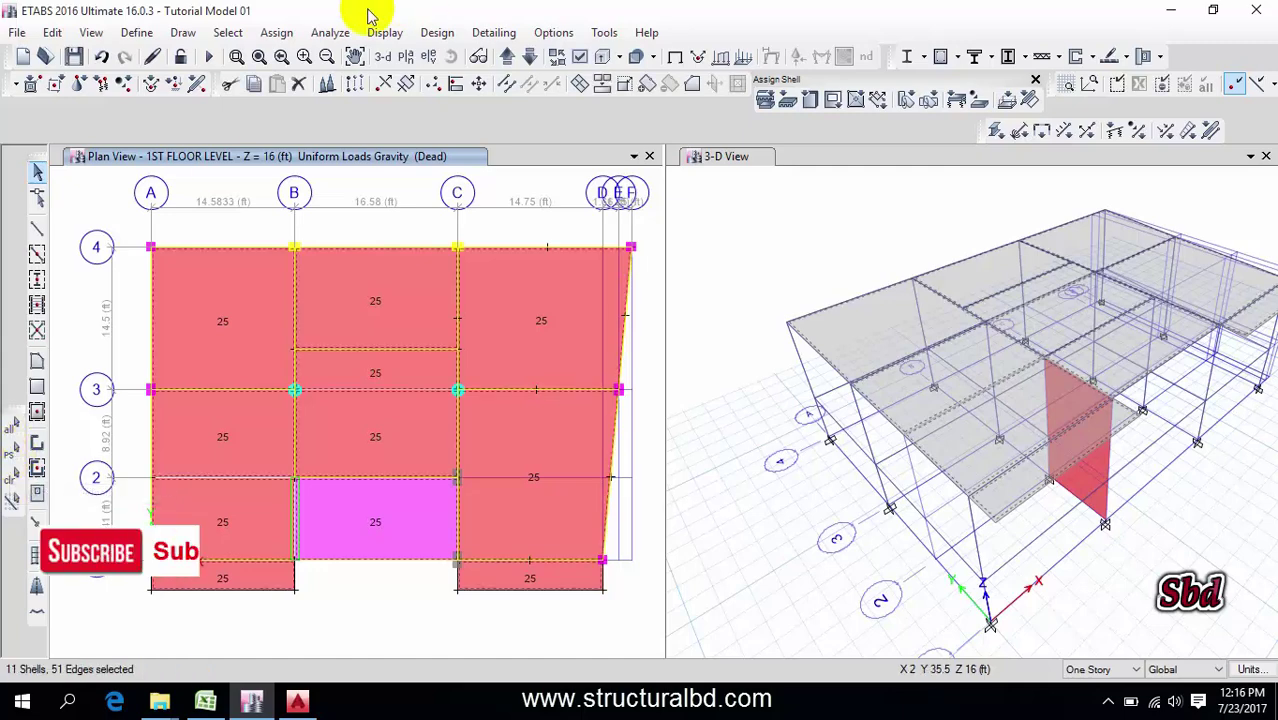
pyautogui.click(277, 32)
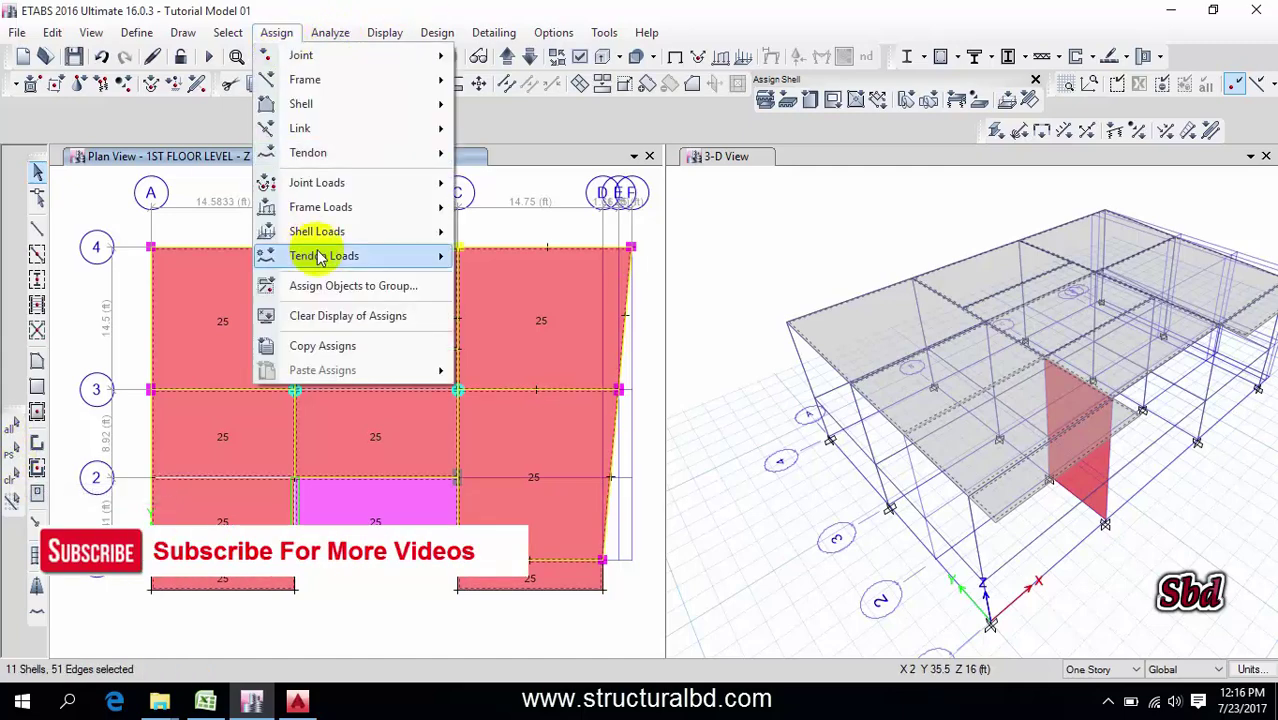
pyautogui.moveTo(330, 231)
pyautogui.click(528, 258)
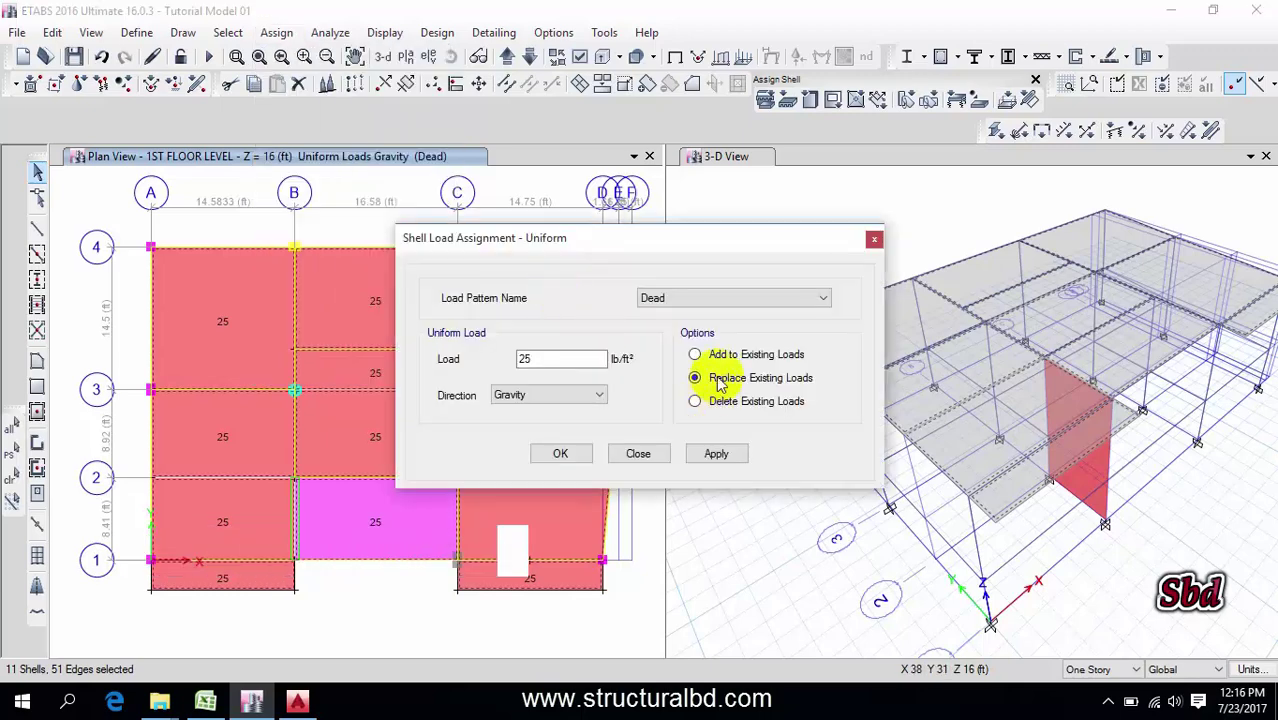
pyautogui.click(765, 298)
pyautogui.click(655, 330)
pyautogui.moveTo(590, 358); pyautogui.dragTo(428, 360)
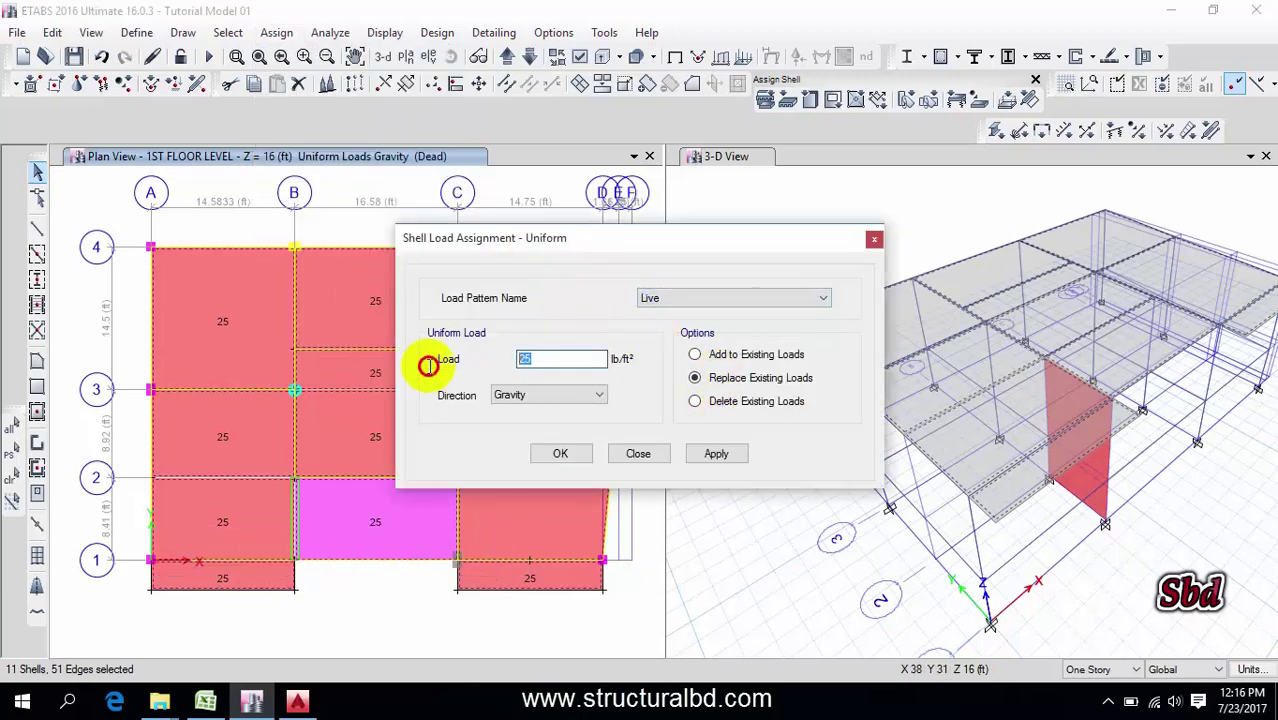
# - Zoom the AutoCAD typical floor plan into the toilet and C.BED area between grids 2 and 3
pyautogui.click(205, 703)
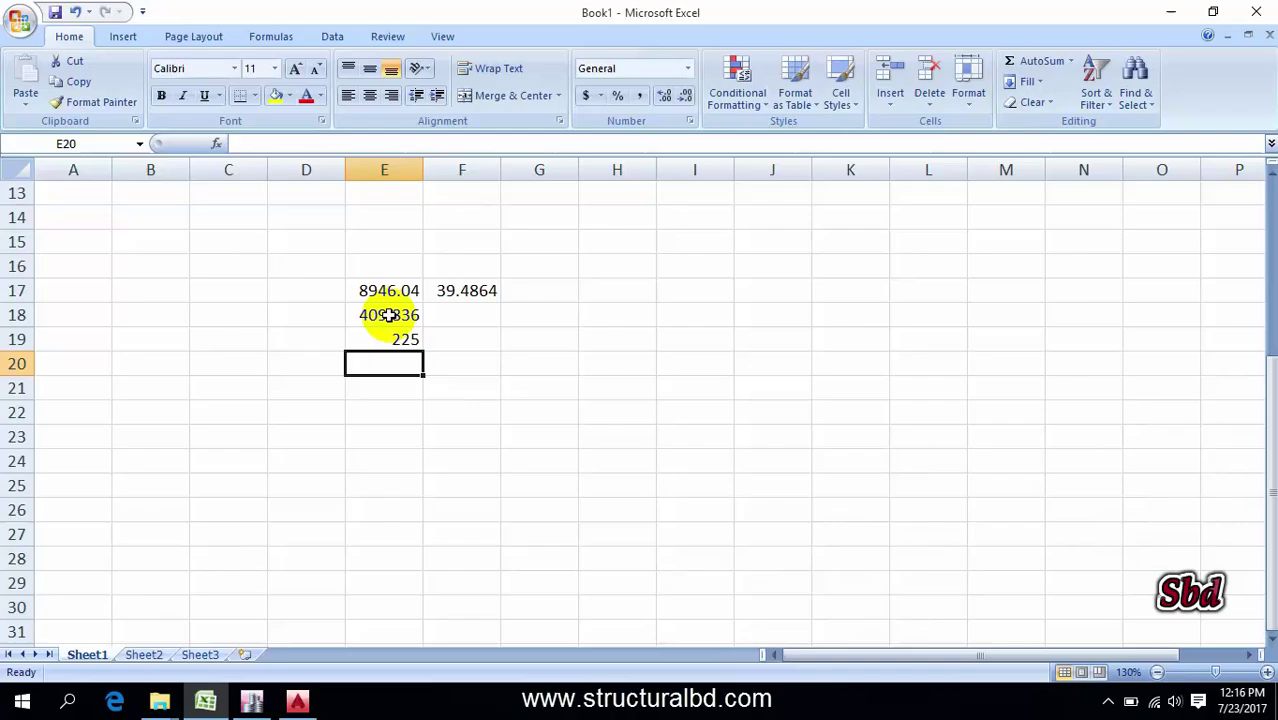
pyautogui.click(297, 703)
pyautogui.scroll(-3, 471, 385)
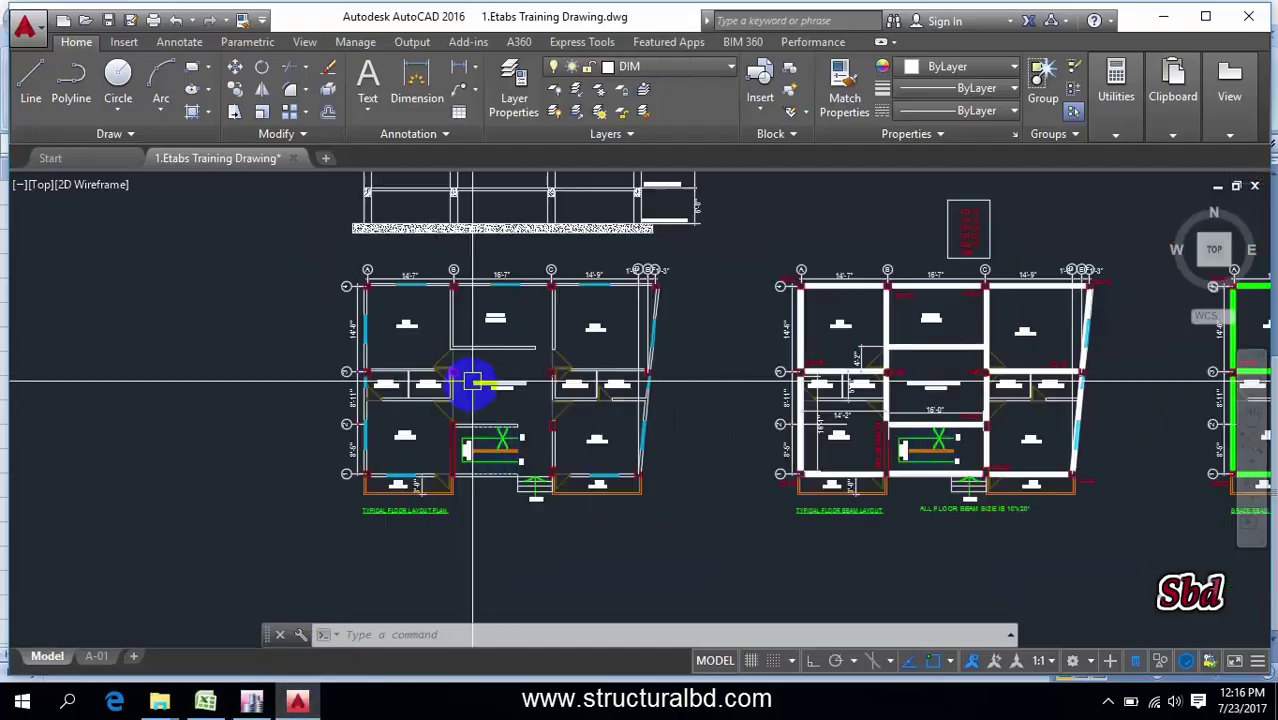
pyautogui.scroll(3, 559, 395)
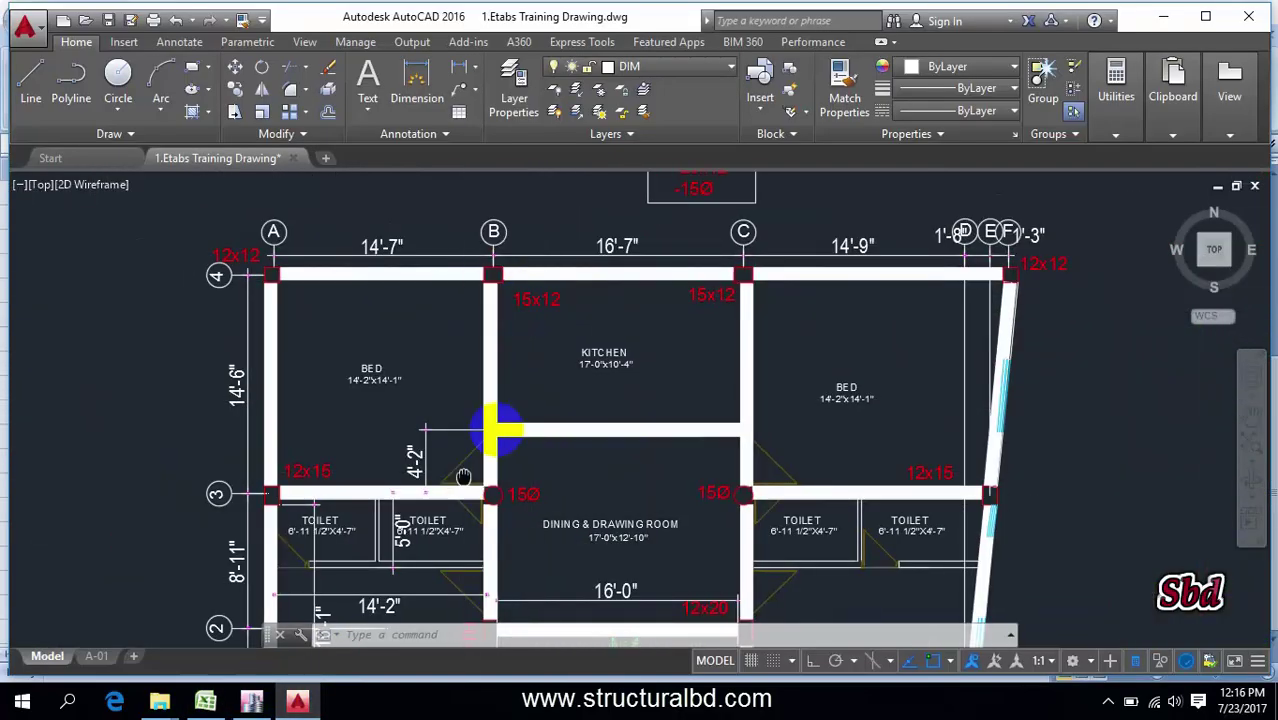
pyautogui.scroll(-2, 433, 432)
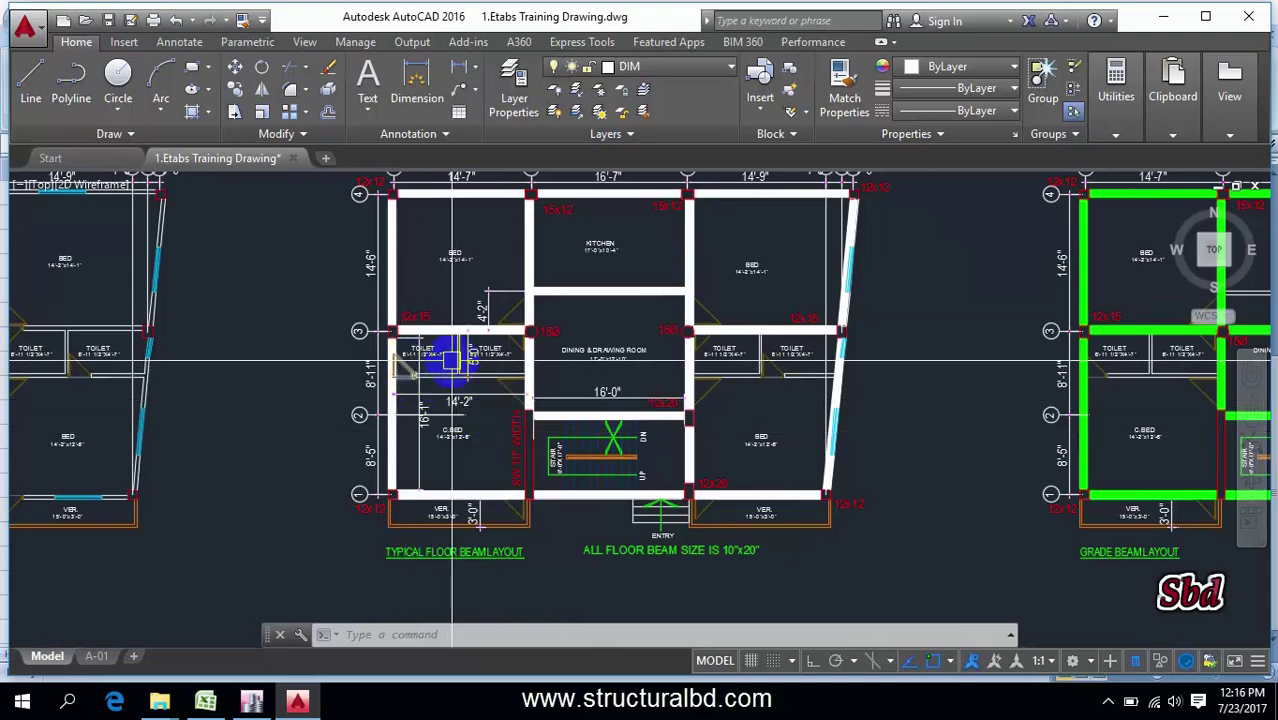
pyautogui.scroll(2, 455, 360)
pyautogui.scroll(1, 770, 393)
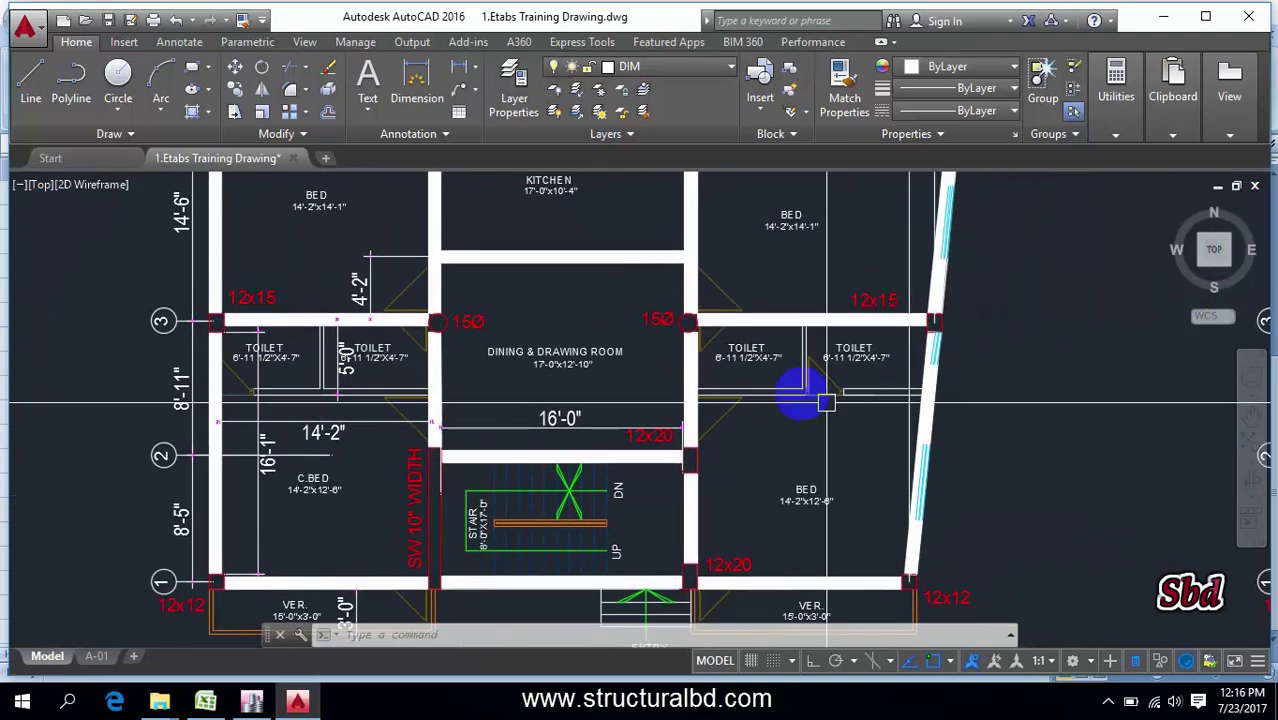
pyautogui.scroll(-1, 597, 388)
pyautogui.scroll(2, 565, 357)
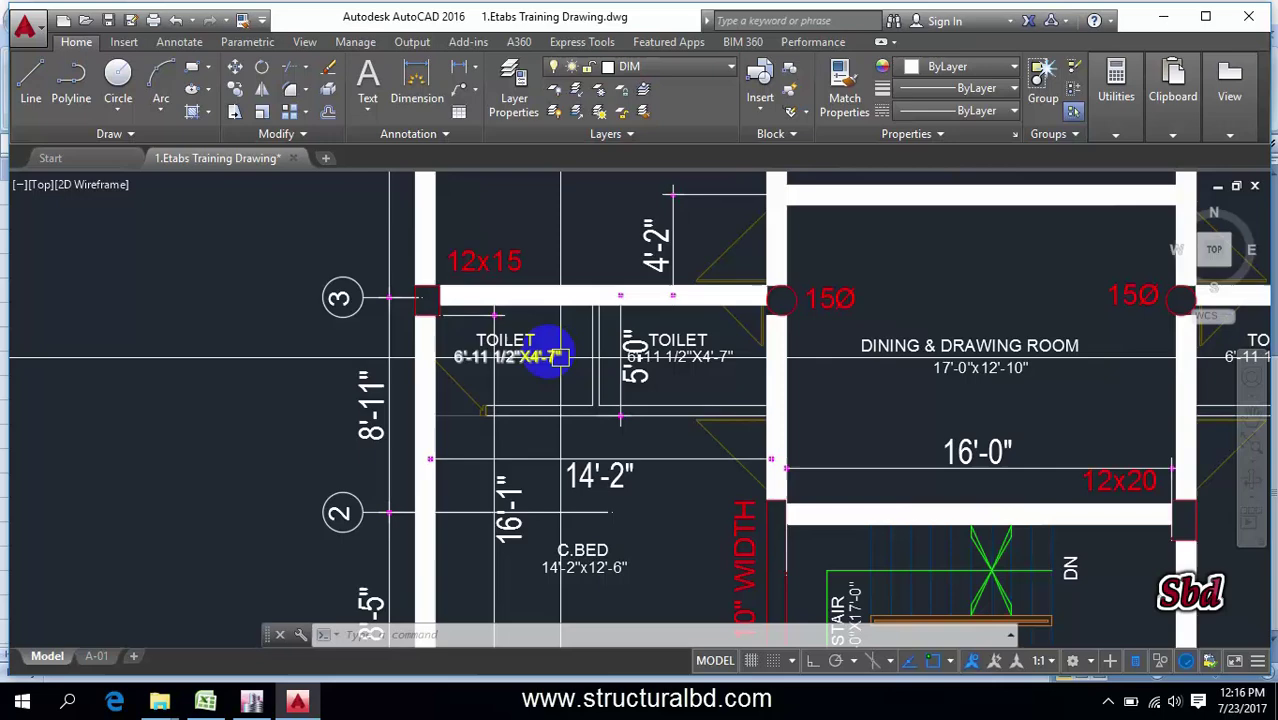
pyautogui.scroll(-2, 585, 434)
pyautogui.scroll(2, 494, 419)
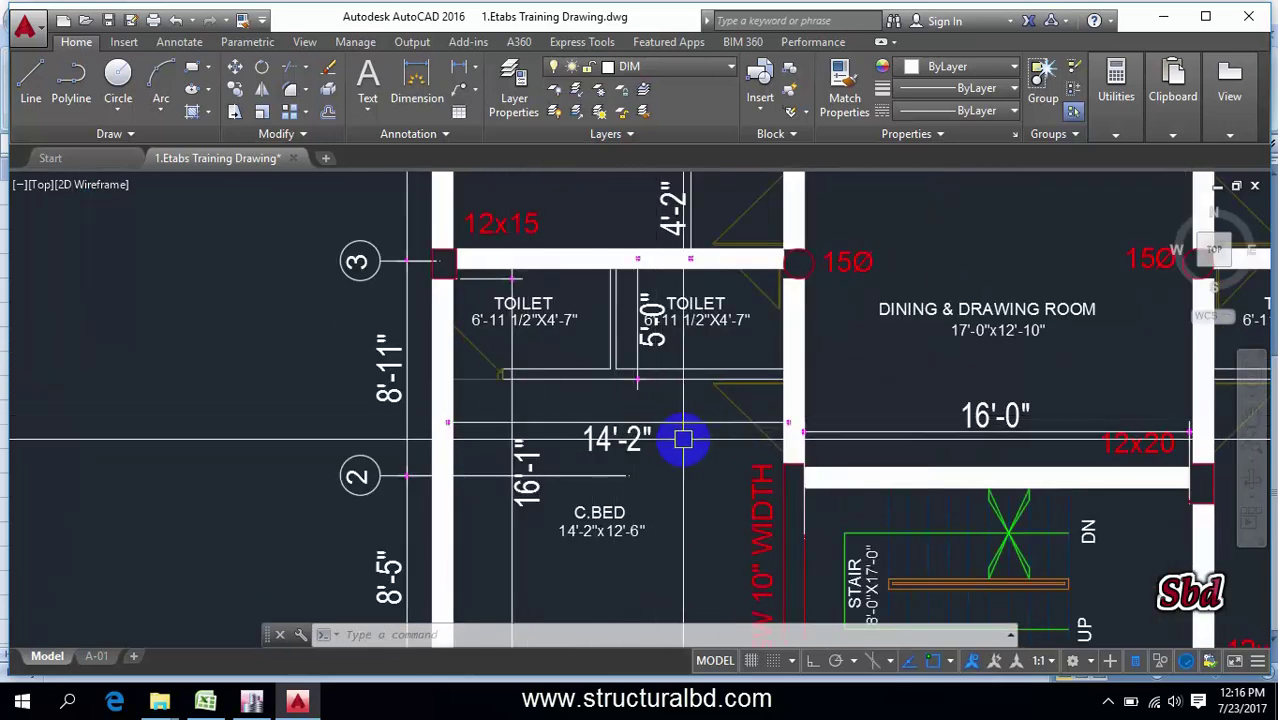
# - Review the Excel wall-load formulas in E17 (8946.04) and F17 (39.4864)
pyautogui.click(205, 700)
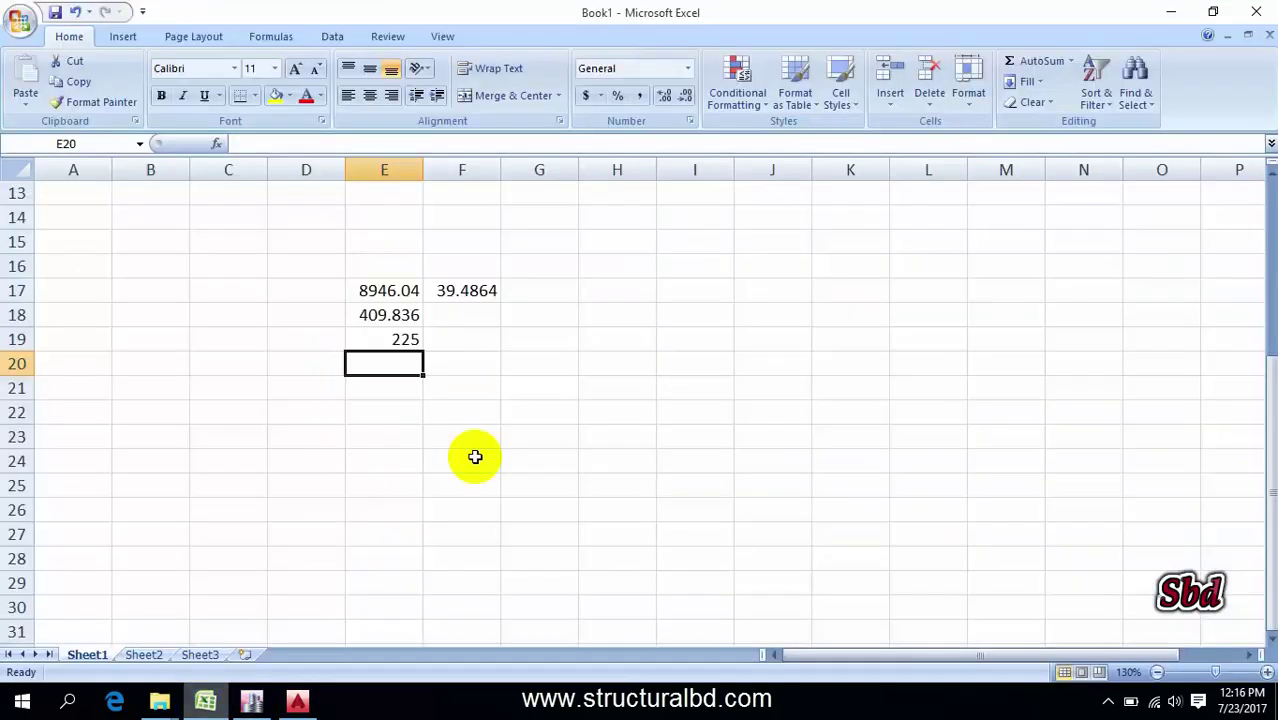
pyautogui.click(388, 290)
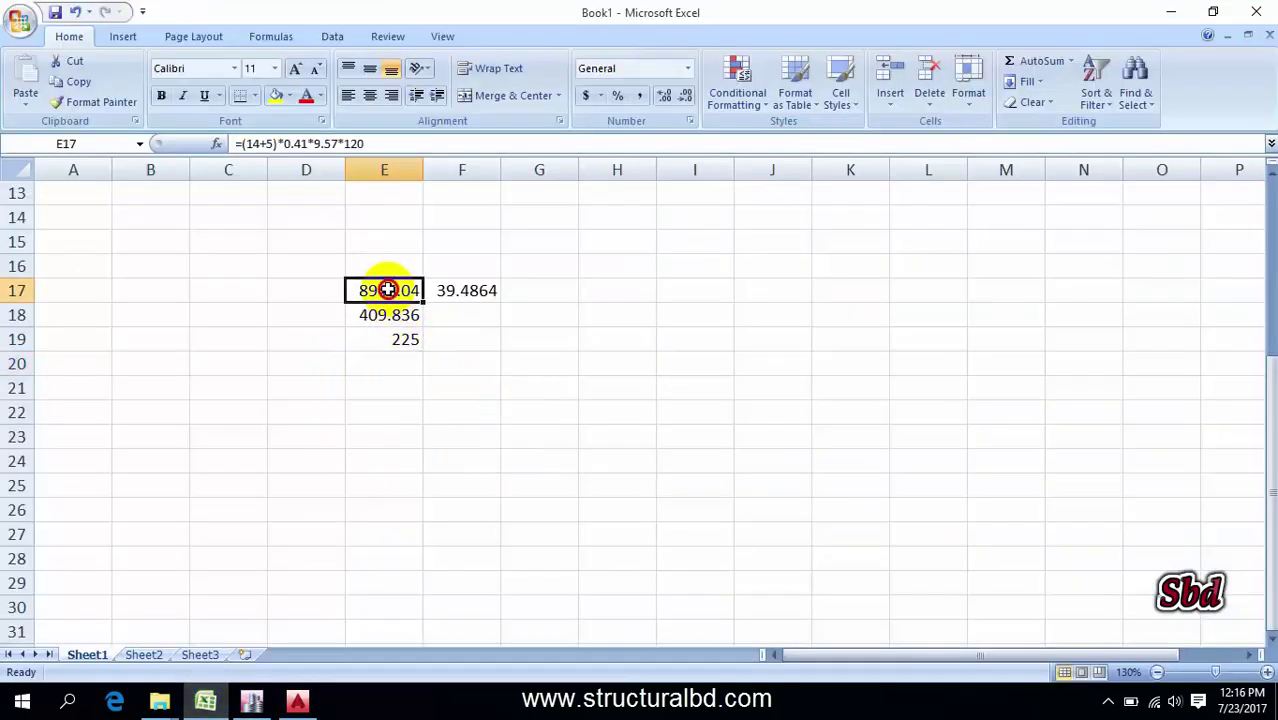
pyautogui.doubleClick(298, 143)
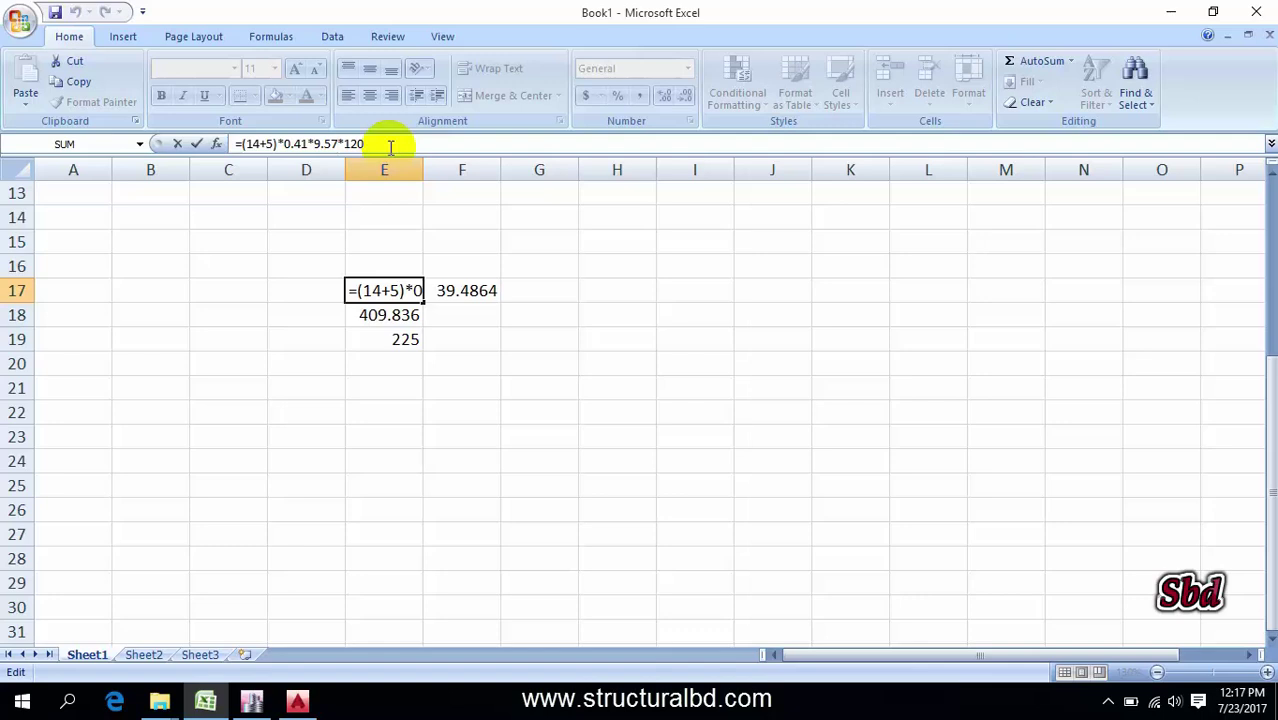
pyautogui.press('Return')
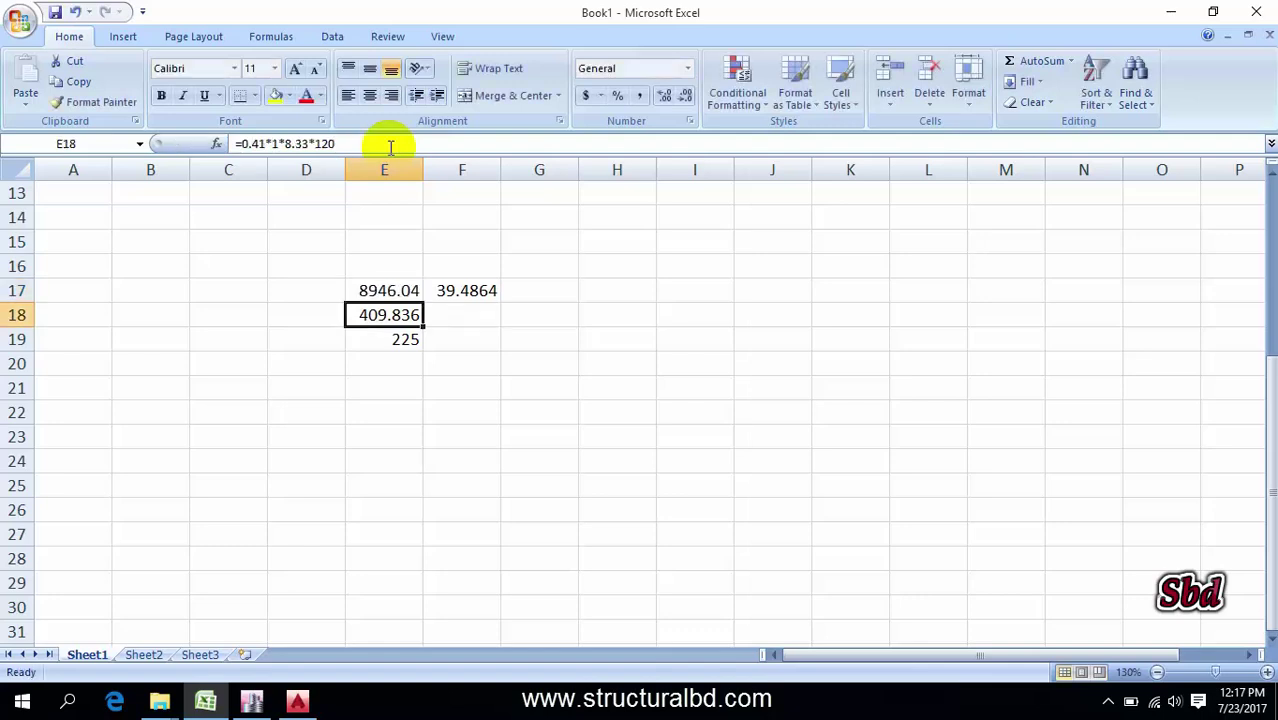
pyautogui.click(462, 289)
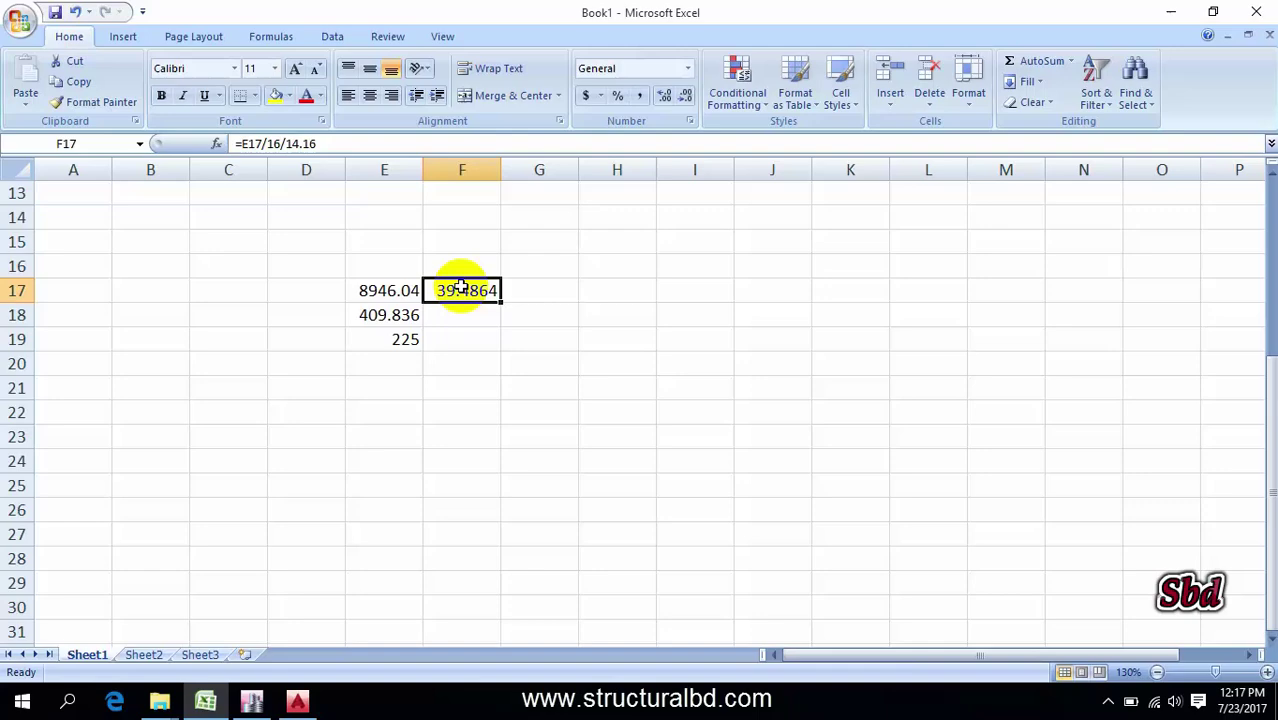
pyautogui.click(389, 290)
pyautogui.click(460, 290)
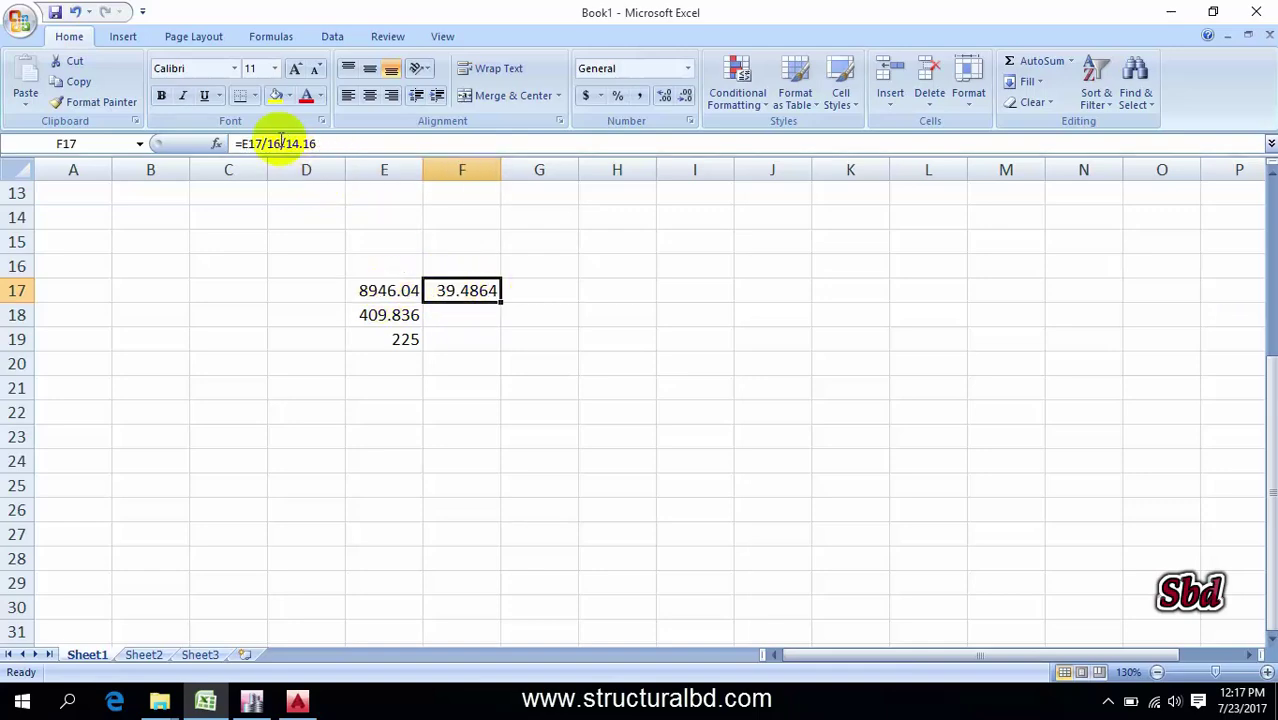
pyautogui.click(255, 700)
# - Zoom out in AutoCAD to show the full typical floor and grade beam layouts together
pyautogui.click(297, 700)
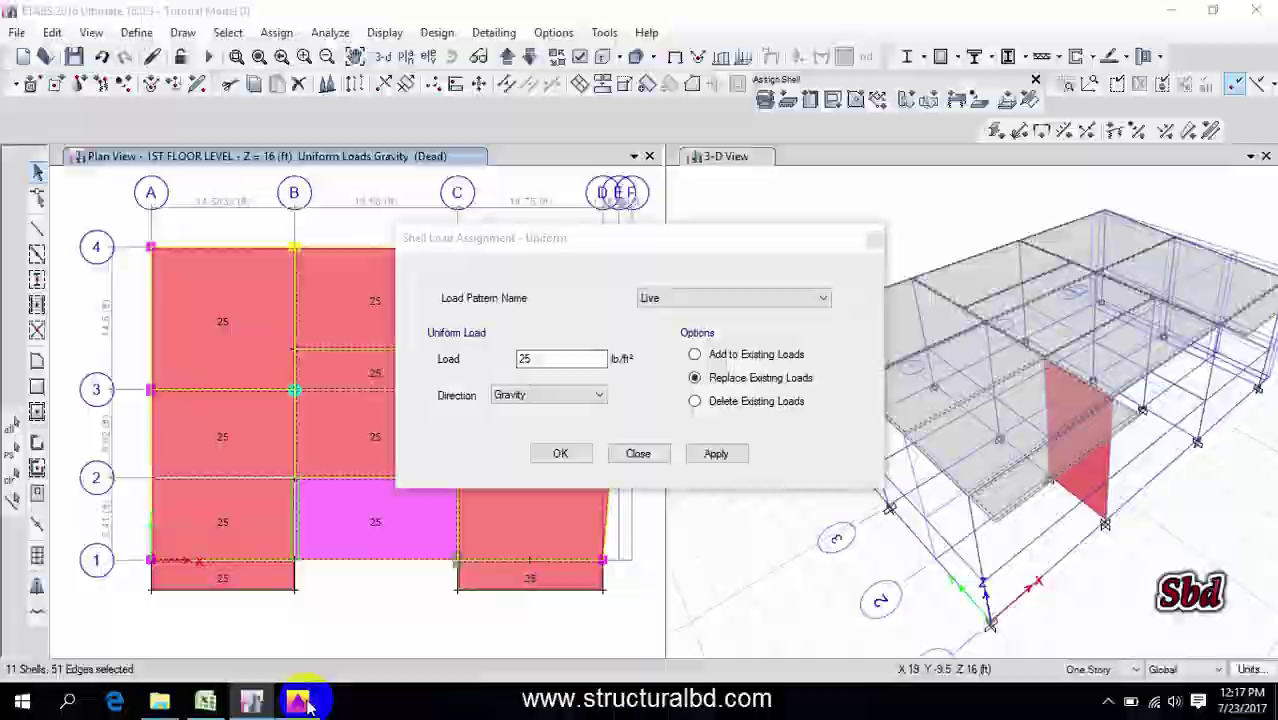
pyautogui.scroll(-2, 522, 379)
pyautogui.scroll(2, 520, 395)
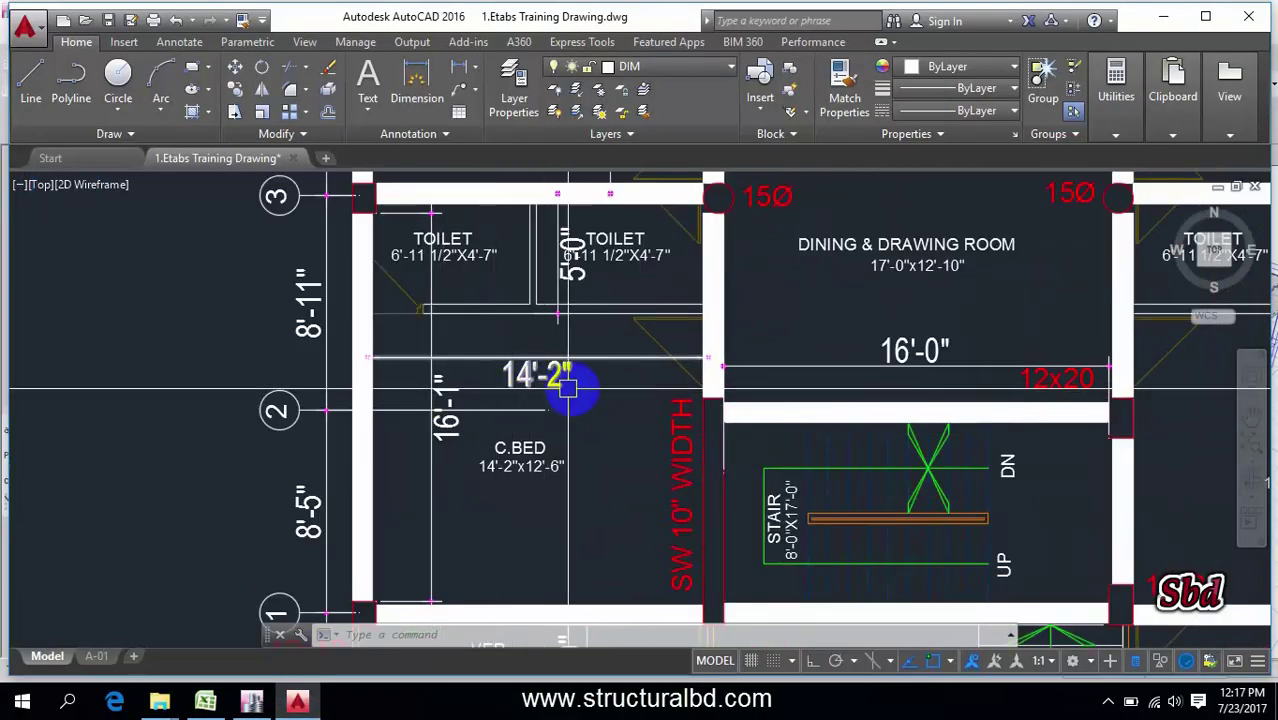
pyautogui.click(258, 702)
pyautogui.click(207, 701)
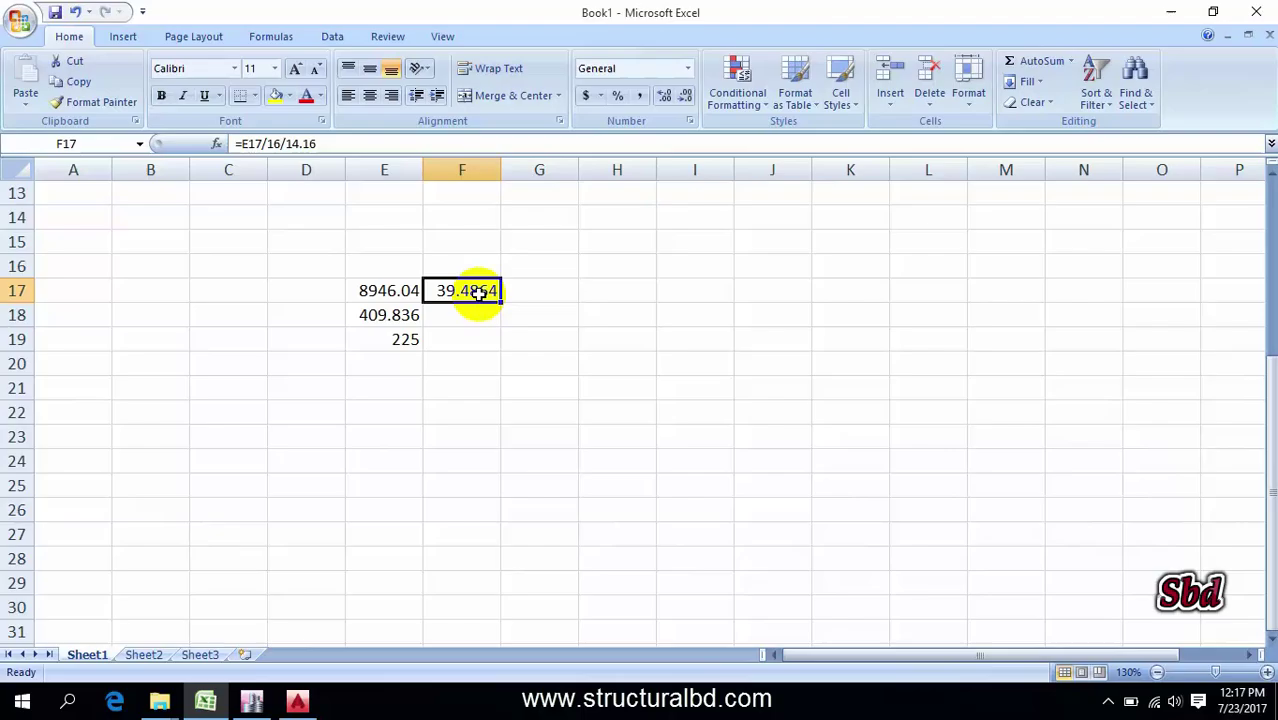
pyautogui.click(251, 701)
pyautogui.click(297, 701)
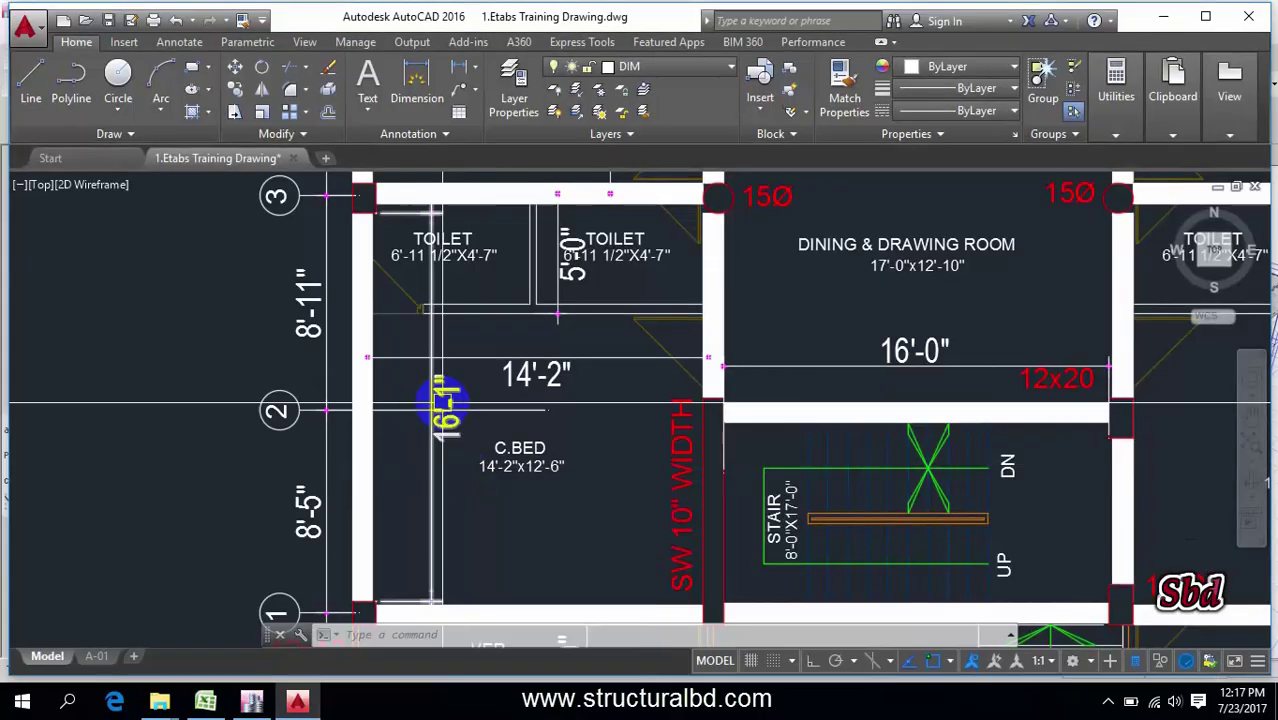
pyautogui.scroll(-3, 445, 403)
pyautogui.moveTo(508, 357); pyautogui.dragTo(414, 365, button='middle')
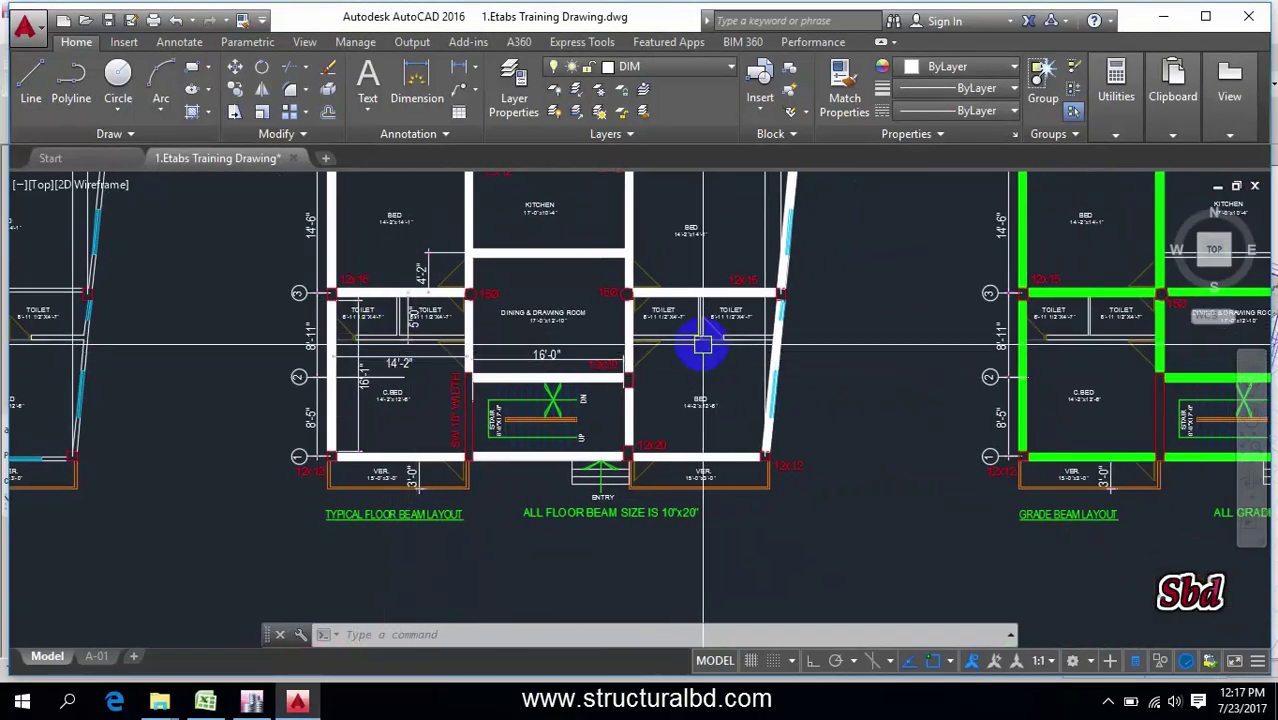
pyautogui.moveTo(702, 345); pyautogui.dragTo(677, 415, button='middle')
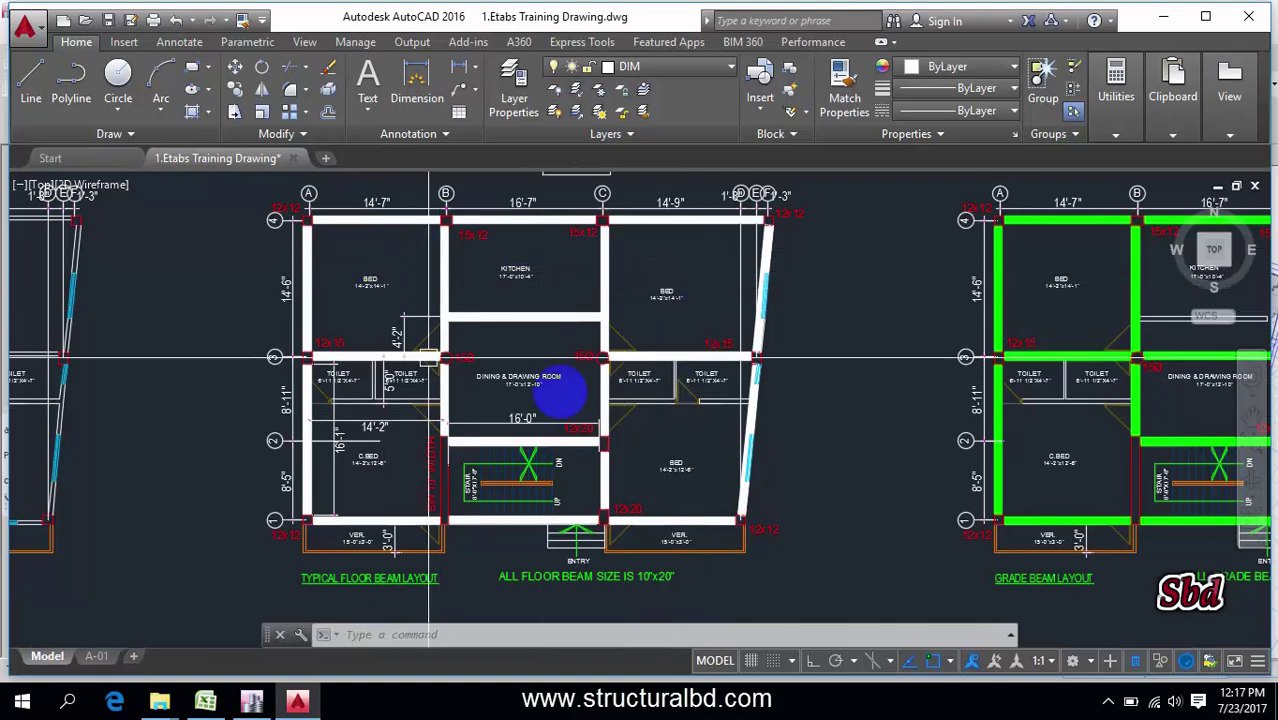
pyautogui.moveTo(675, 282)
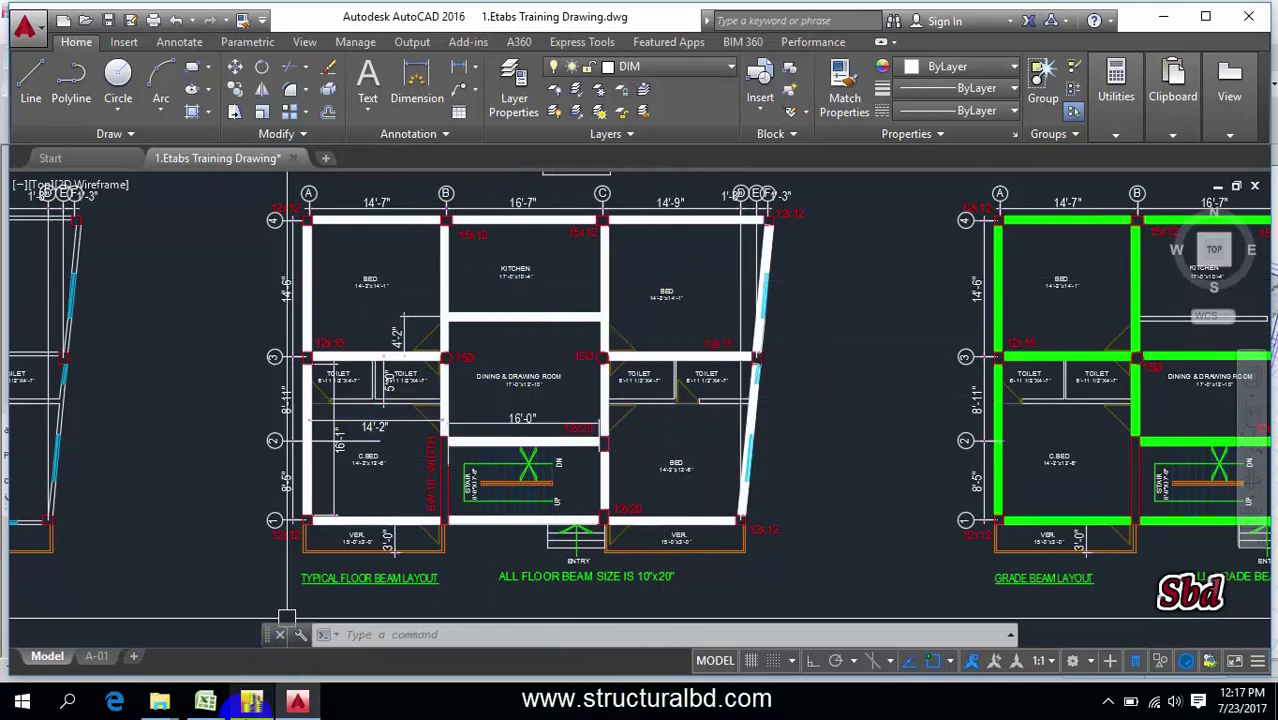
pyautogui.click(251, 700)
# - Apply a 70 lb/ft² uniform Live shell load to all selected floor slabs
pyautogui.click(448, 369)
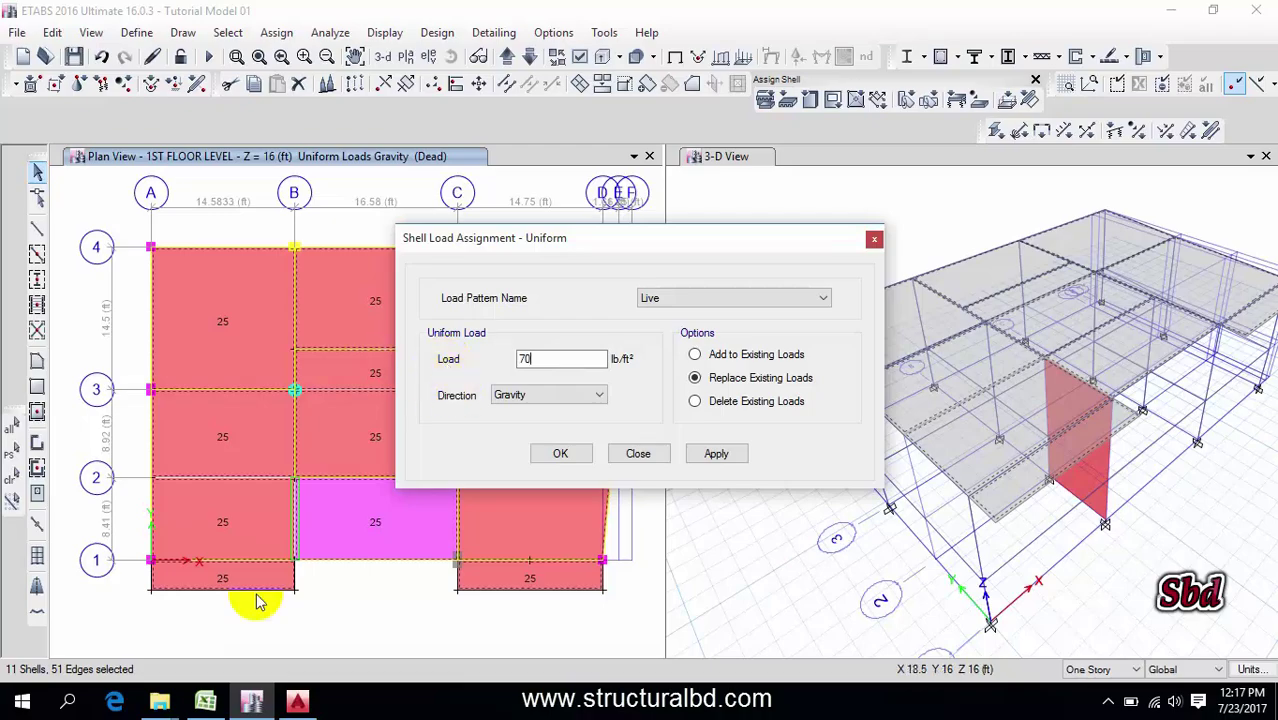
pyautogui.click(297, 700)
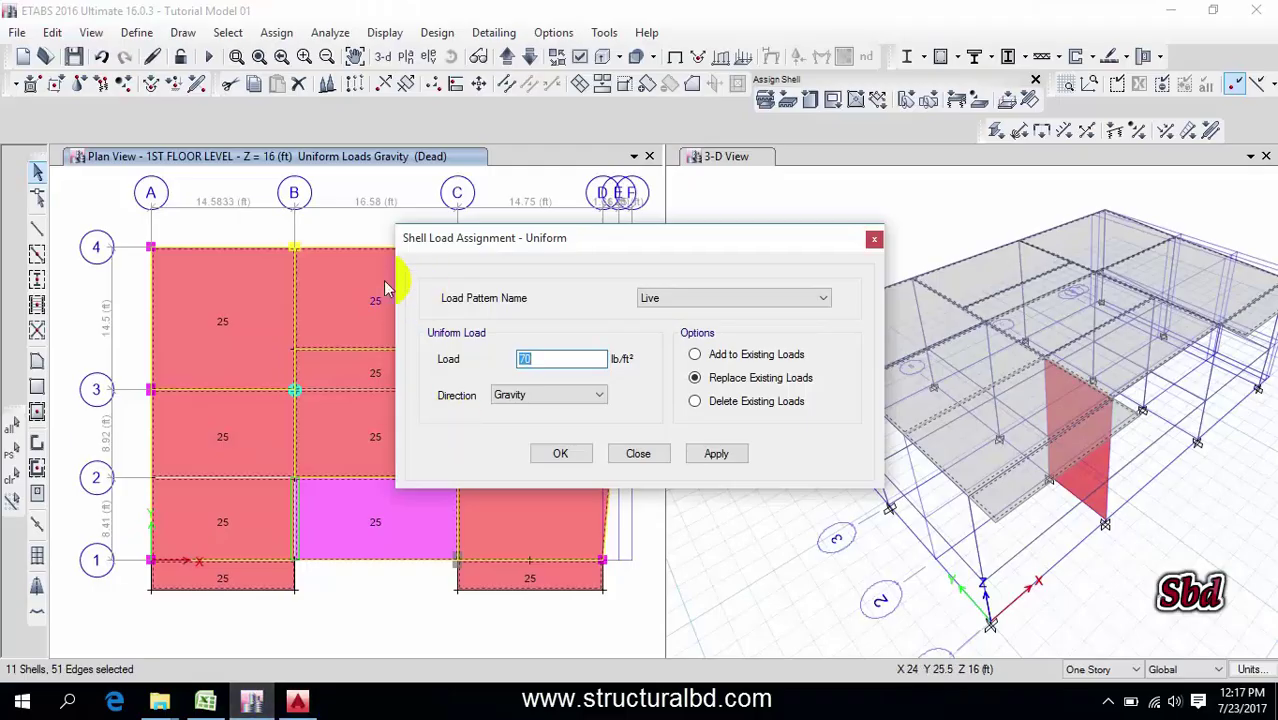
pyautogui.moveTo(556, 240); pyautogui.dragTo(571, 226)
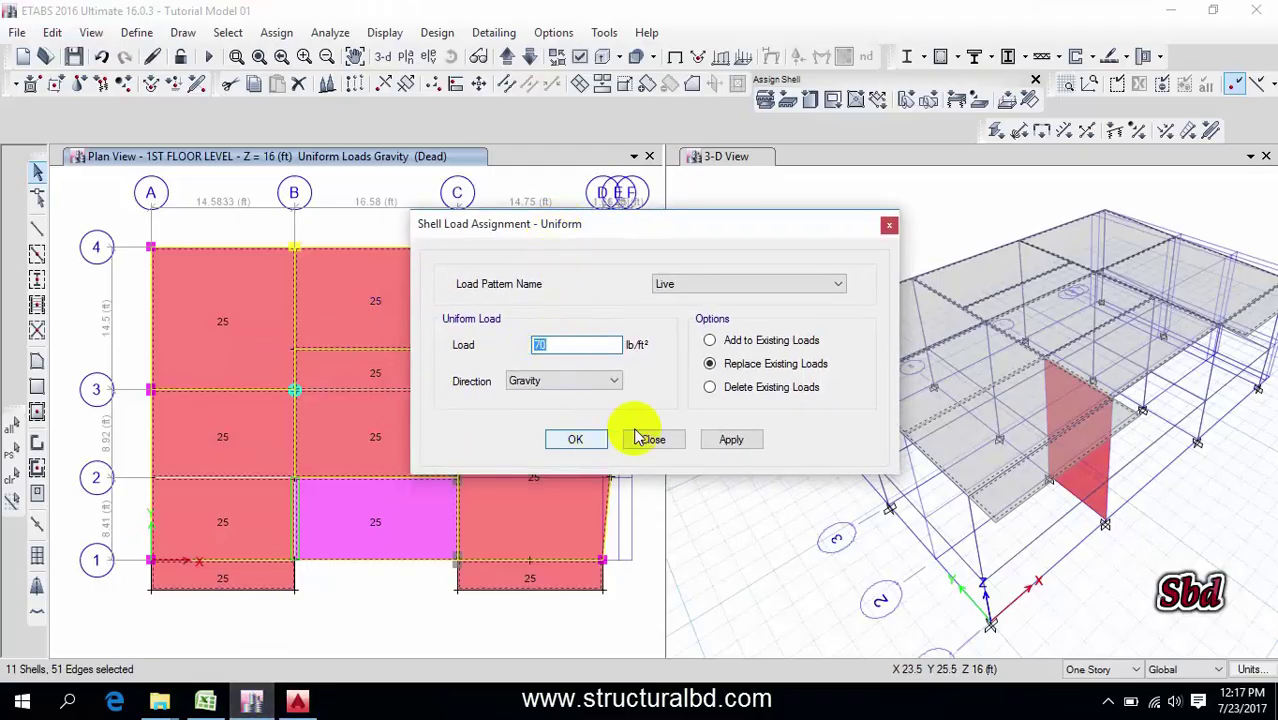
pyautogui.click(731, 439)
pyautogui.click(576, 439)
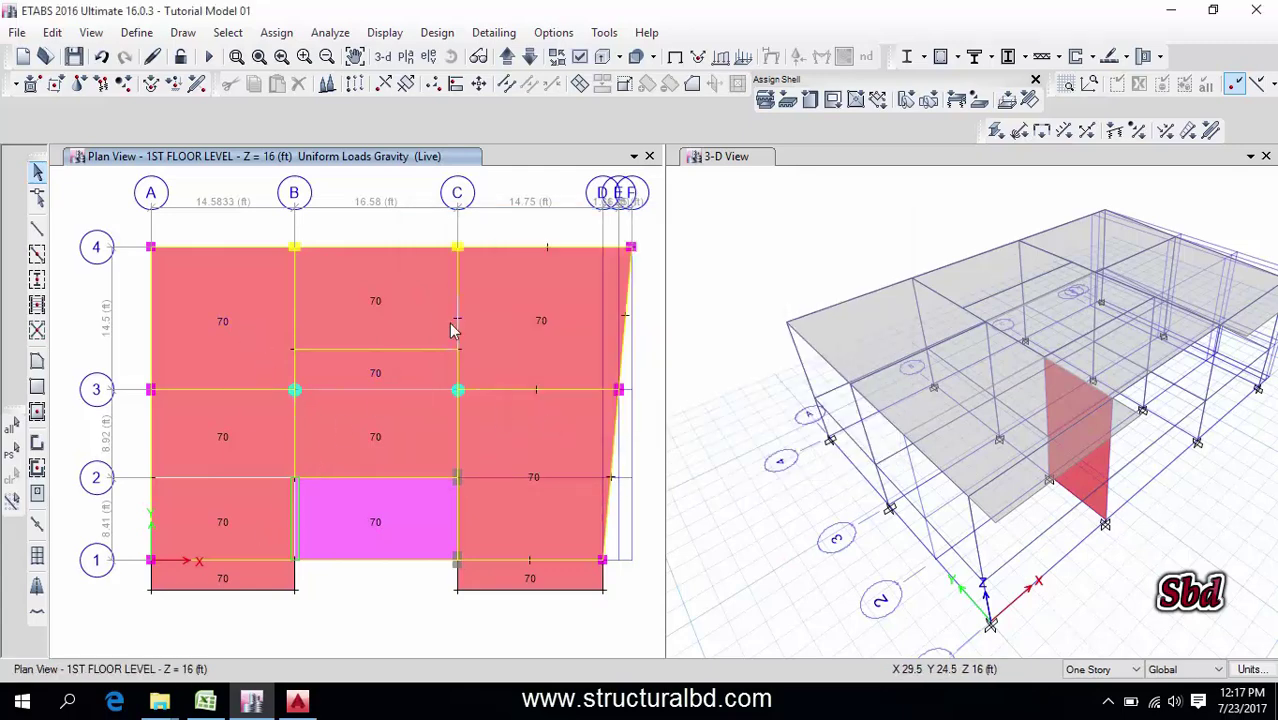
# - Assign an 80 lb/ft² Live uniform load to the magenta slab between grids B–C and 1–2
pyautogui.click(380, 302)
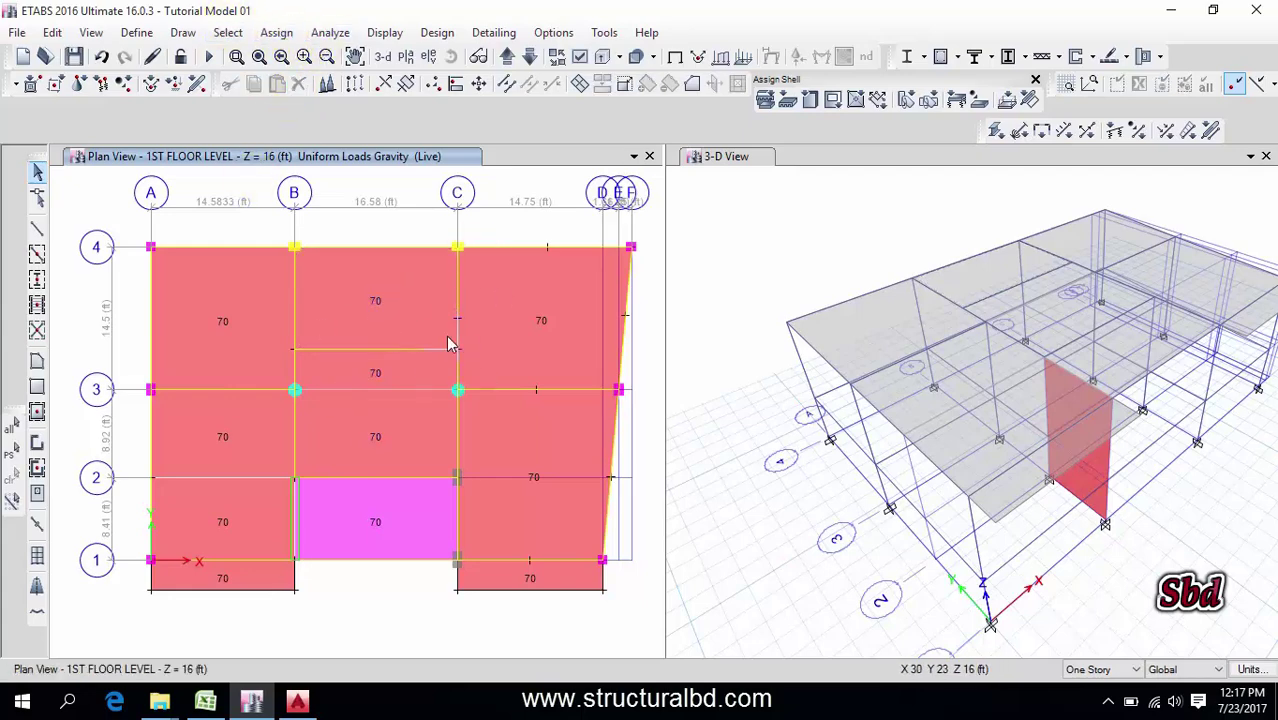
pyautogui.click(428, 512)
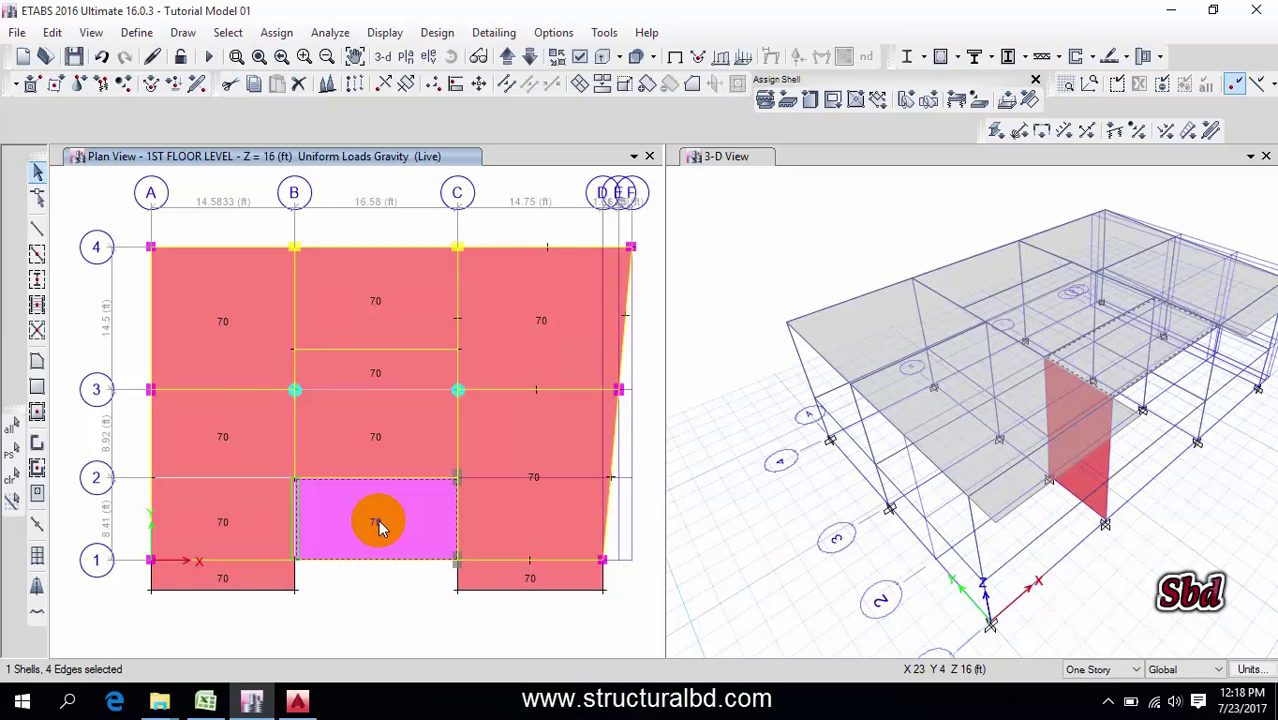
pyautogui.click(280, 40)
pyautogui.moveTo(428, 231)
pyautogui.click(543, 262)
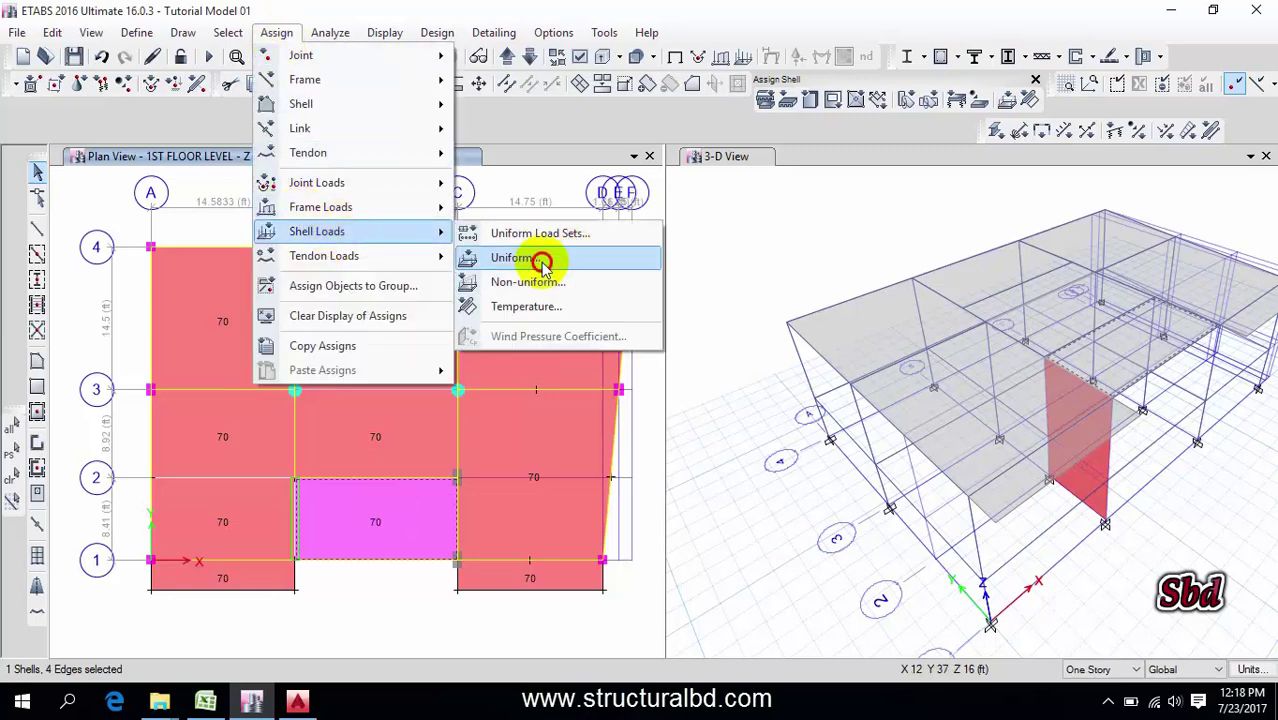
pyautogui.click(572, 348)
pyautogui.write('80')
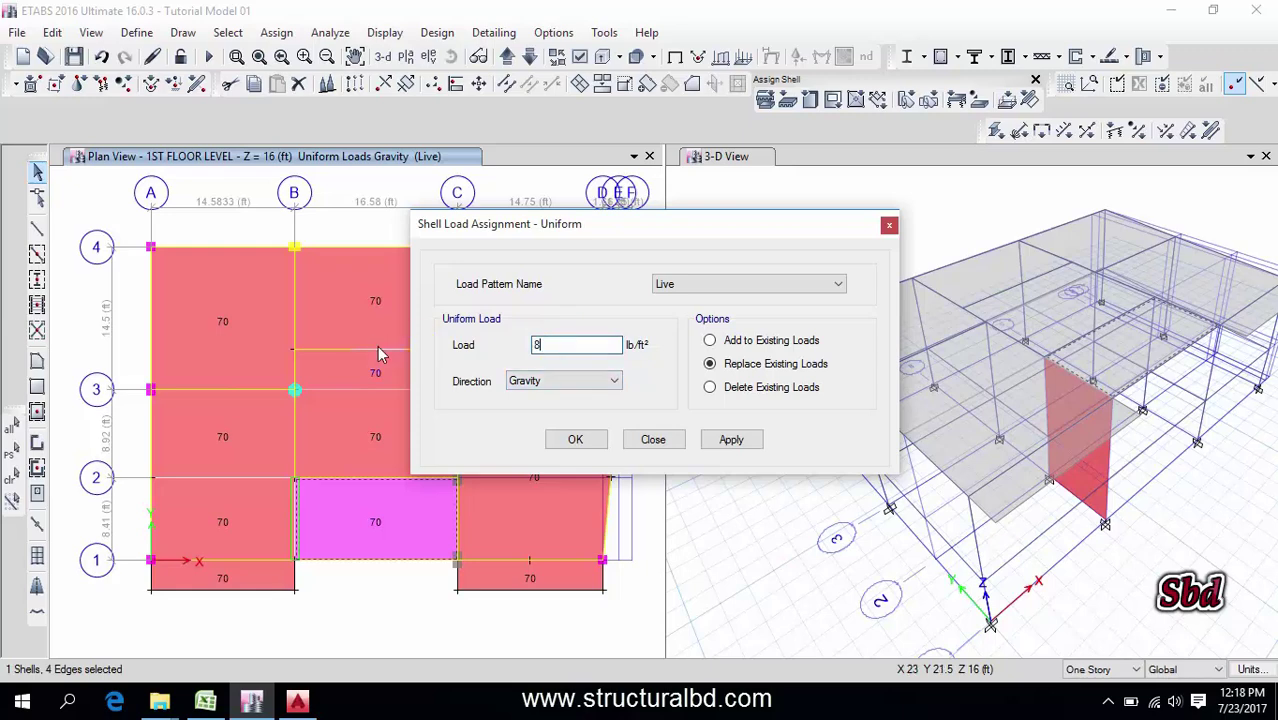
pyautogui.click(731, 440)
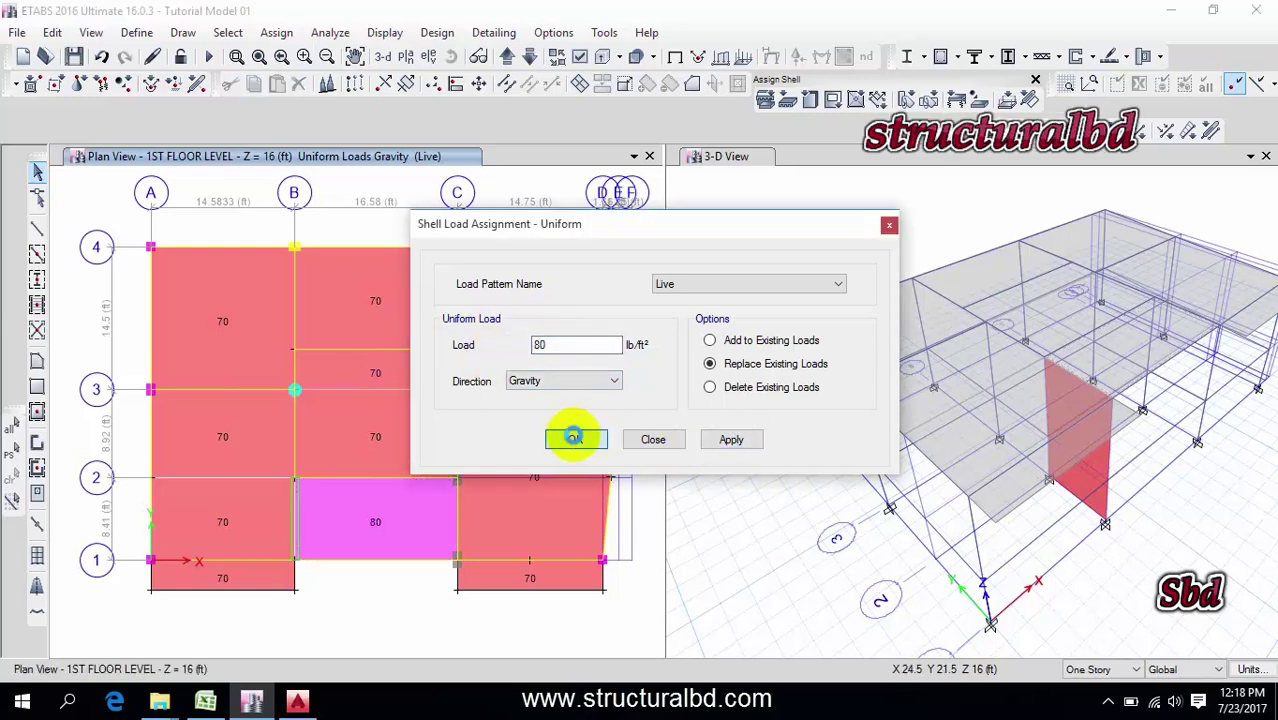
pyautogui.click(573, 440)
pyautogui.click(378, 508)
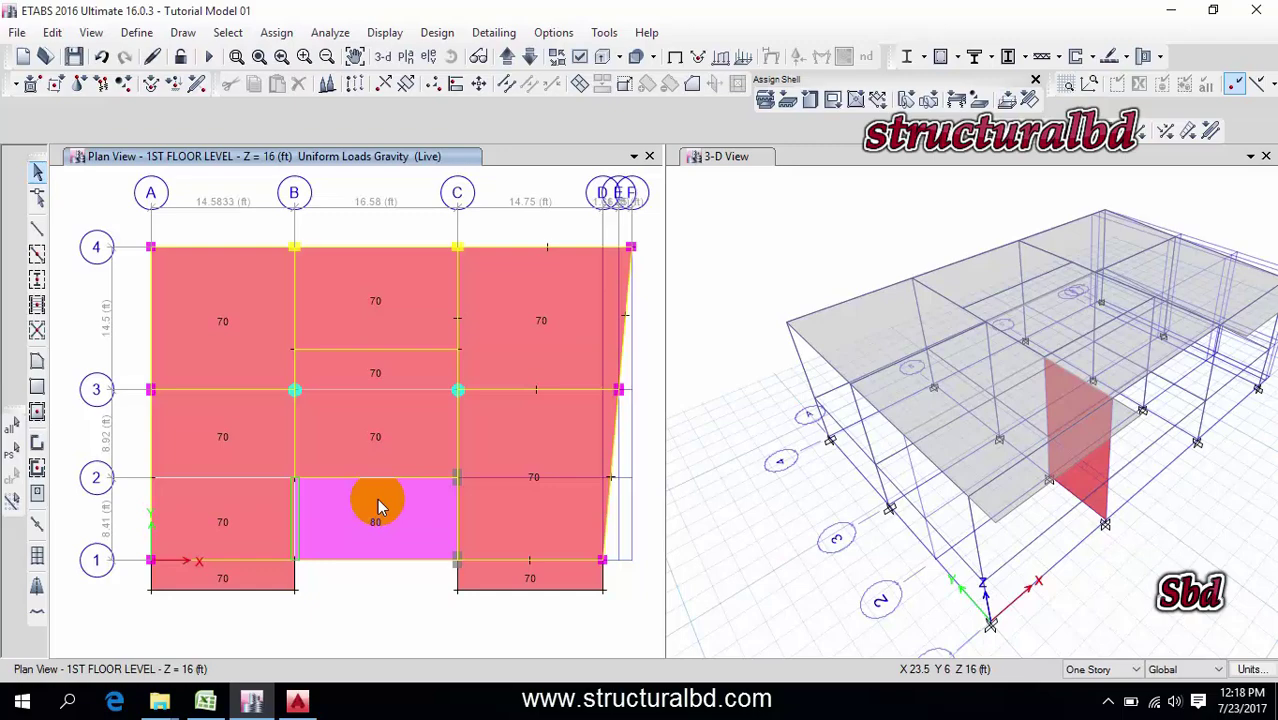
pyautogui.click(343, 511)
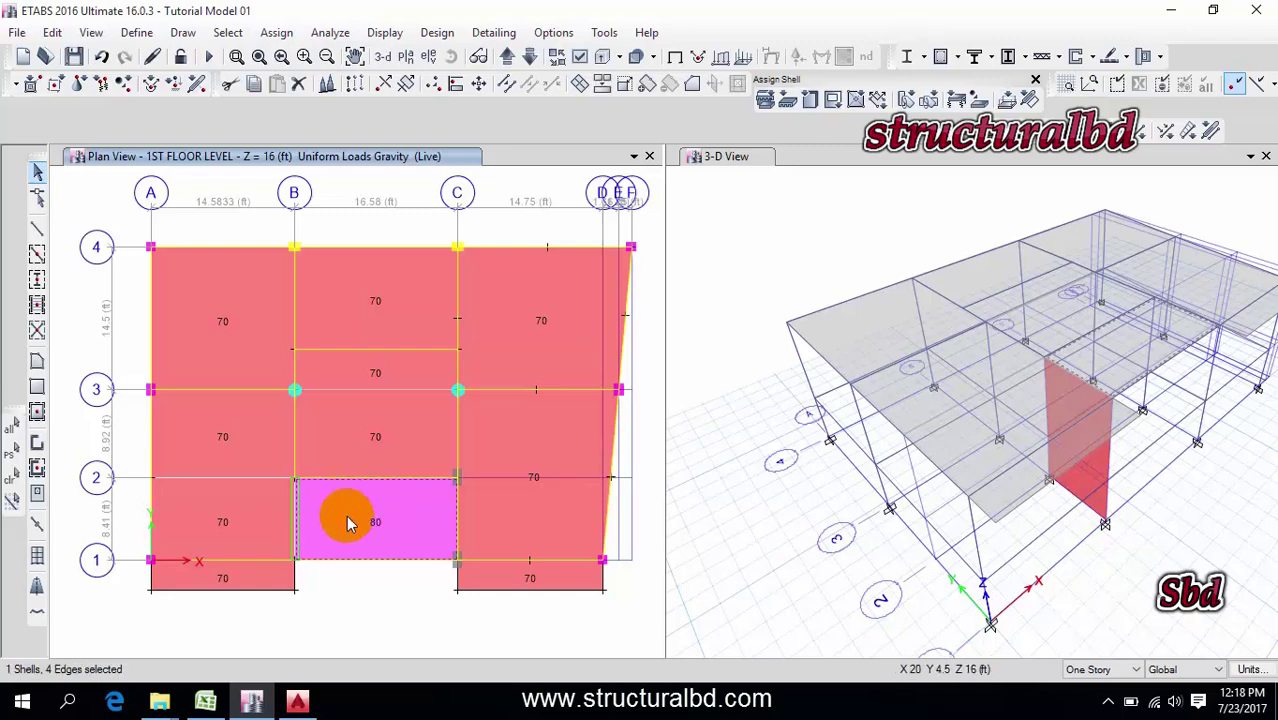
pyautogui.click(297, 701)
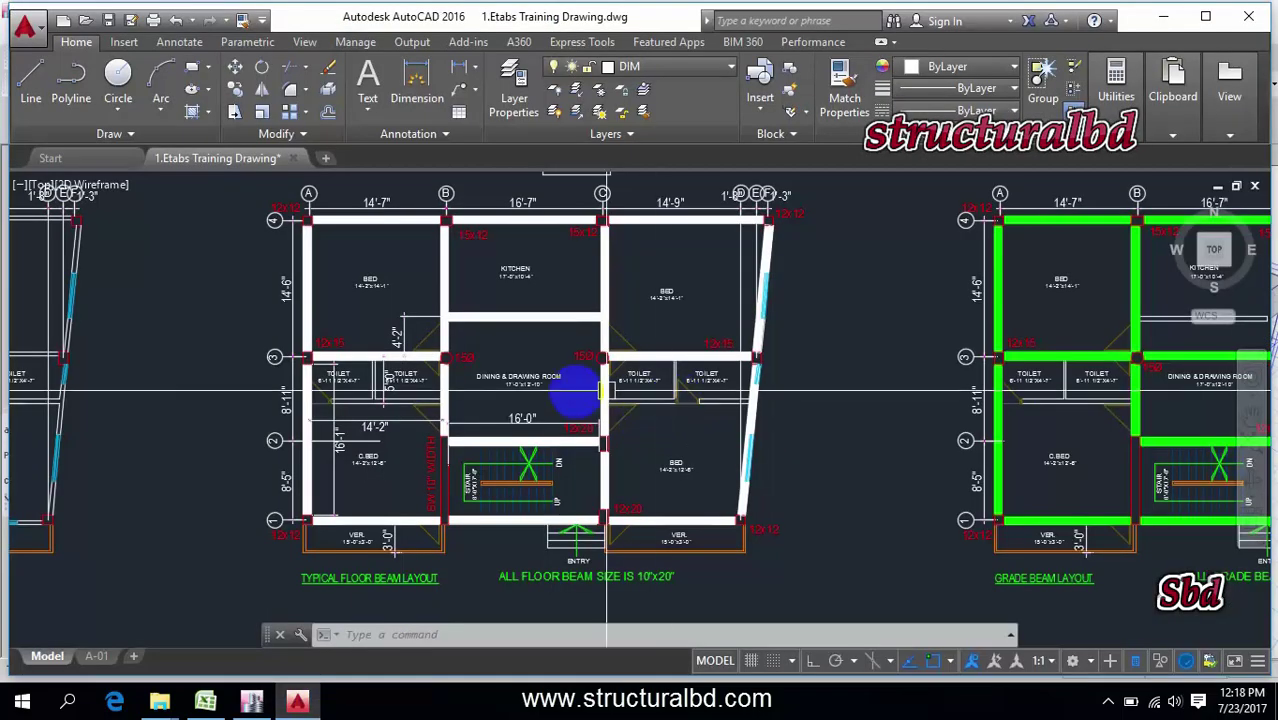
pyautogui.scroll(1, 550, 446)
pyautogui.moveTo(550, 446); pyautogui.dragTo(535, 446, button='middle')
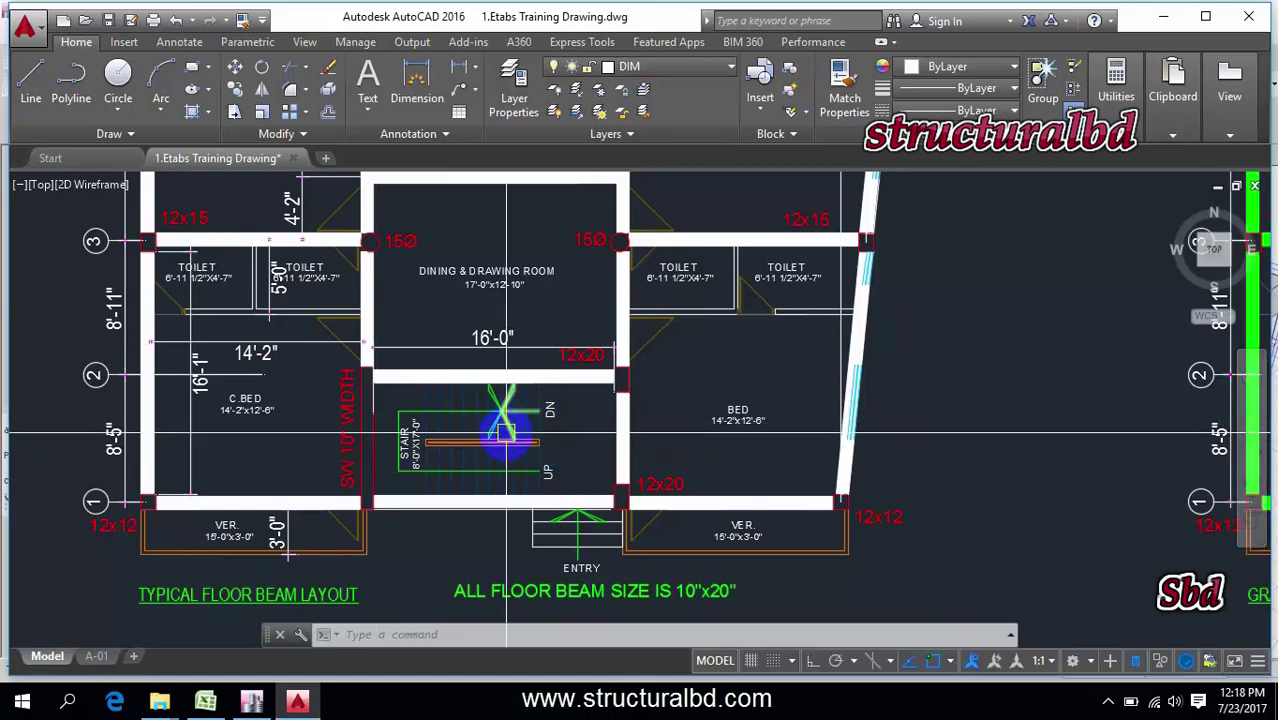
pyautogui.scroll(3, 530, 400)
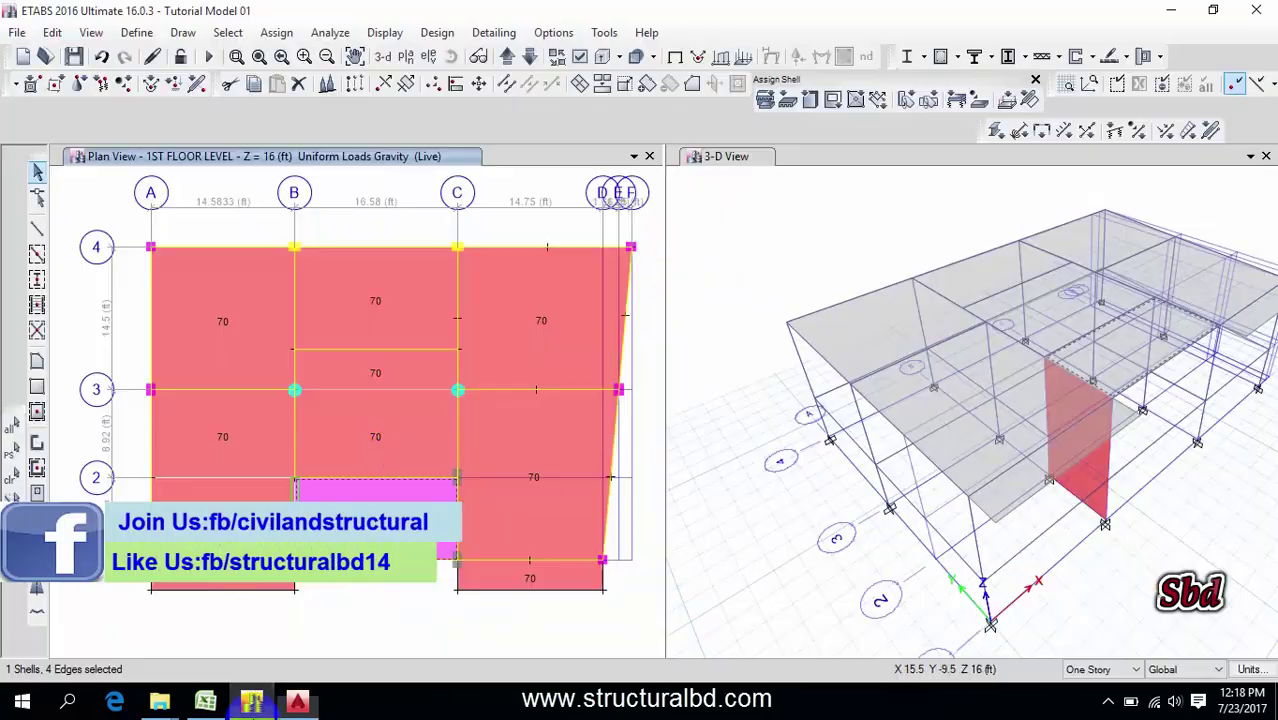
pyautogui.click(337, 477)
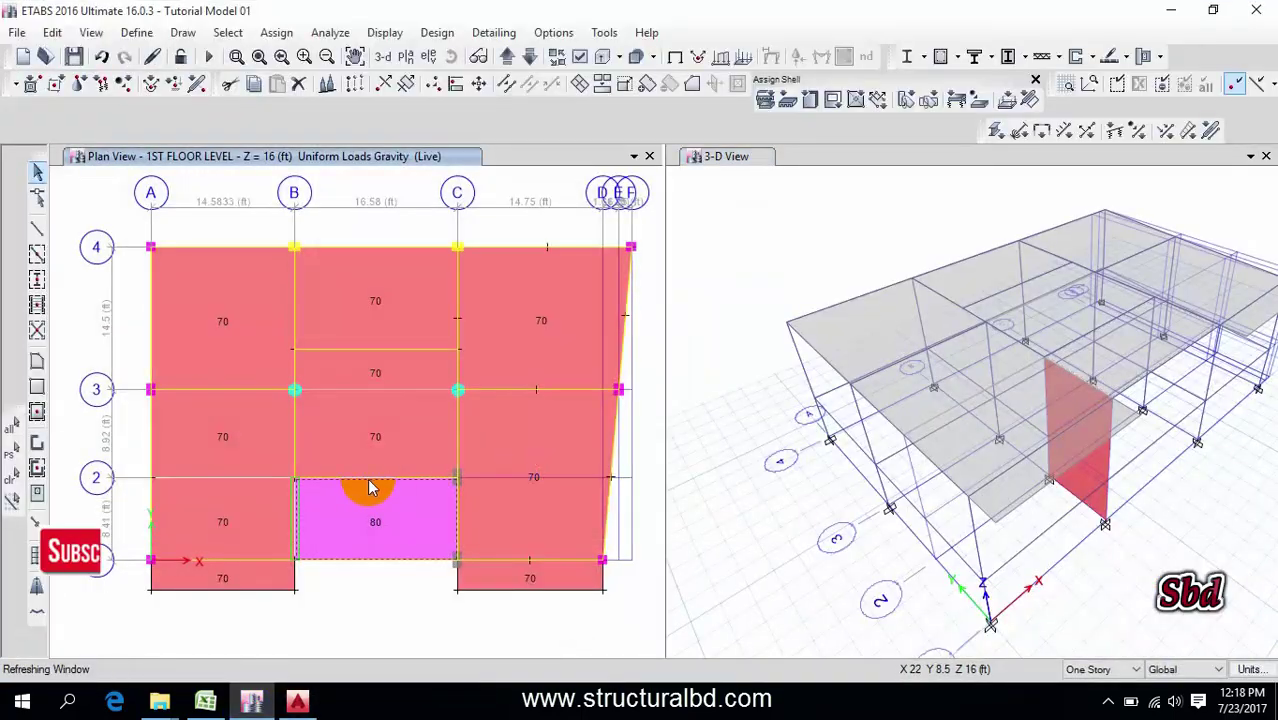
pyautogui.click(395, 553)
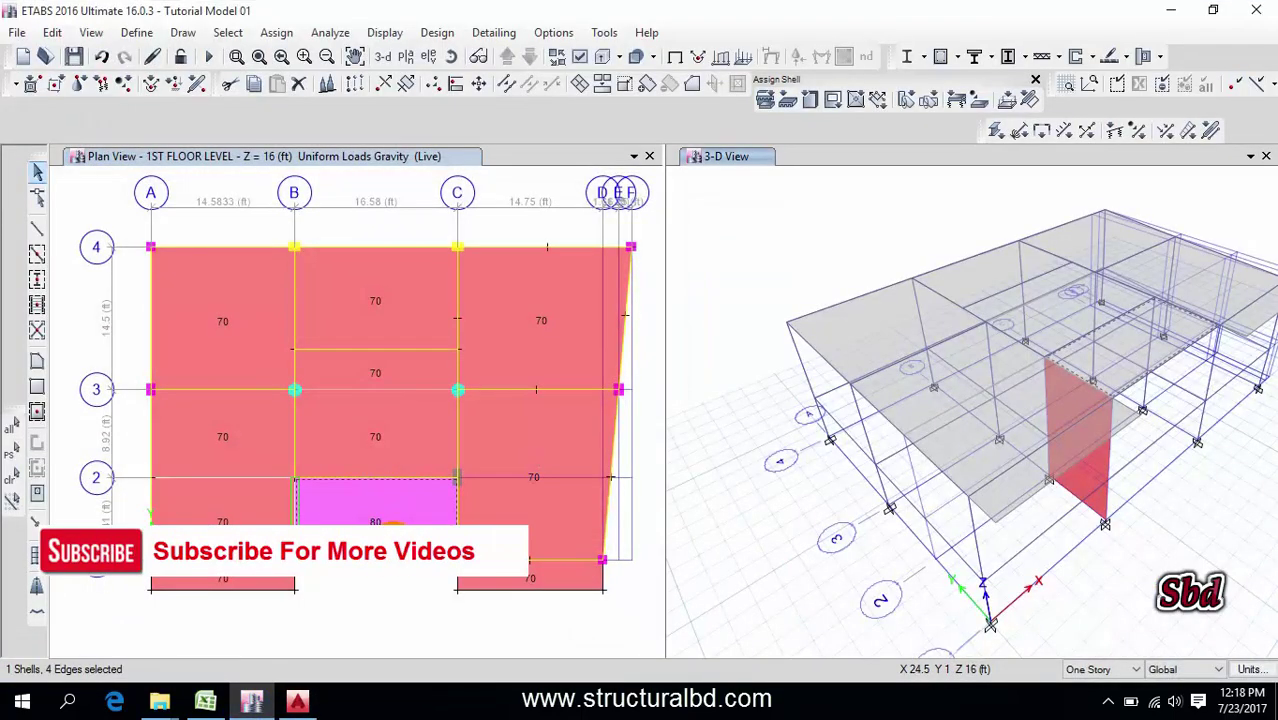
pyautogui.click(297, 700)
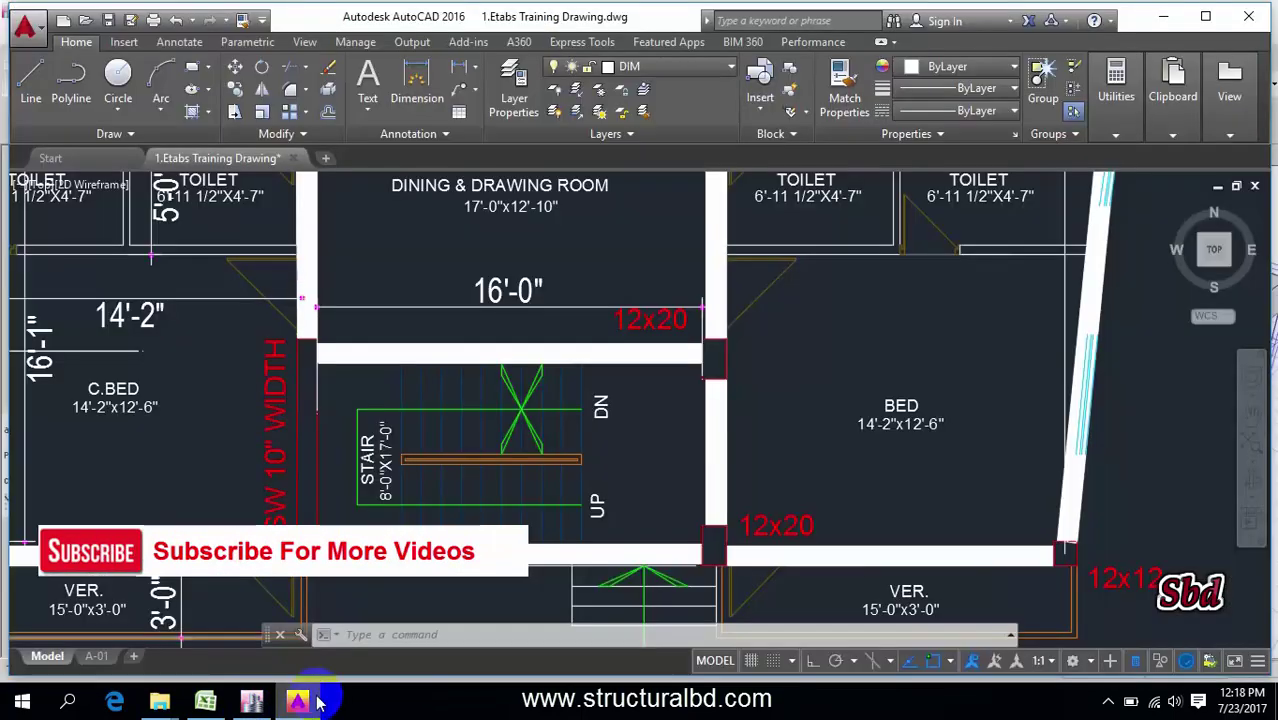
pyautogui.click(251, 702)
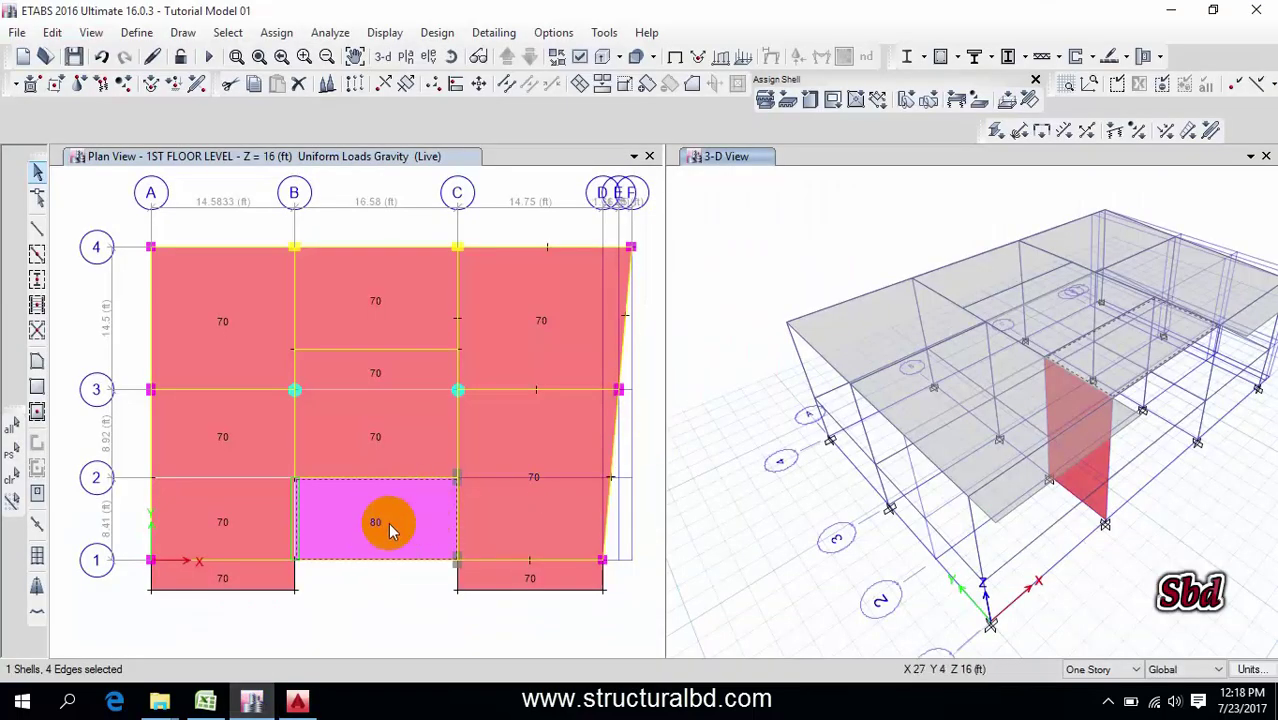
pyautogui.click(305, 515)
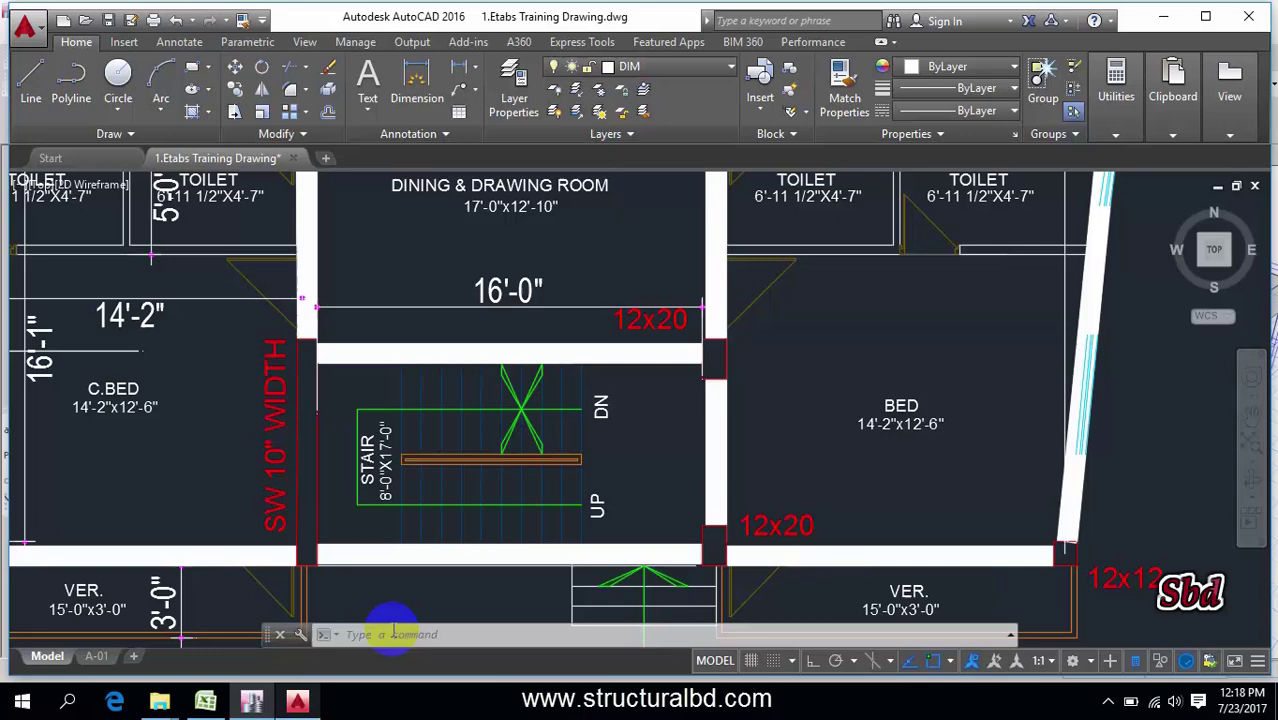
pyautogui.click(251, 700)
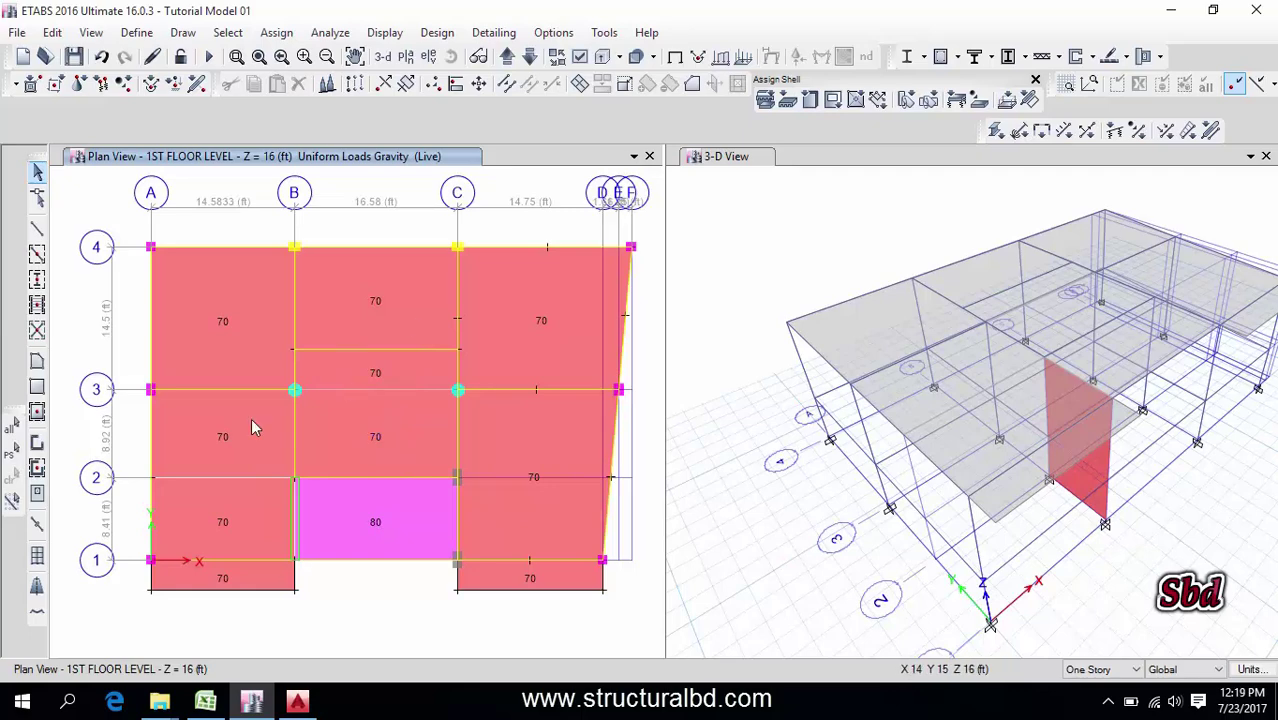
# - Select every beam in the model by object type, choosing Beams
pyautogui.click(228, 33)
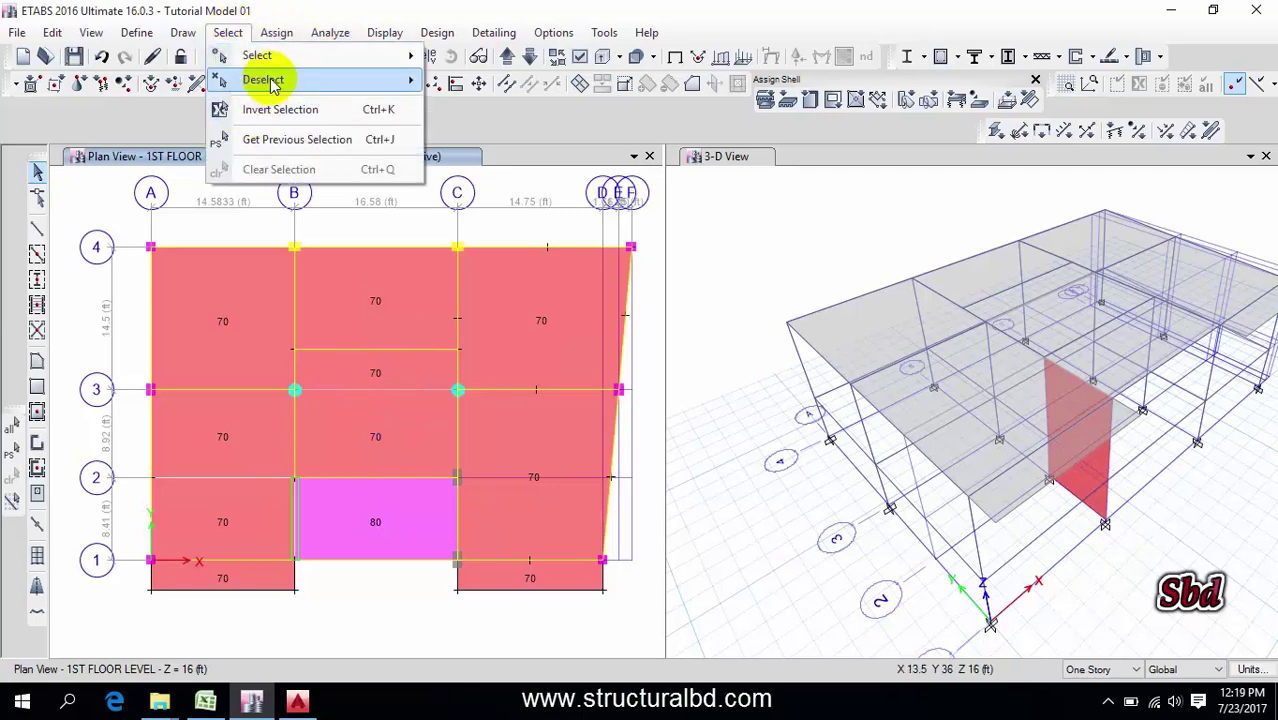
pyautogui.moveTo(255, 55)
pyautogui.click(497, 192)
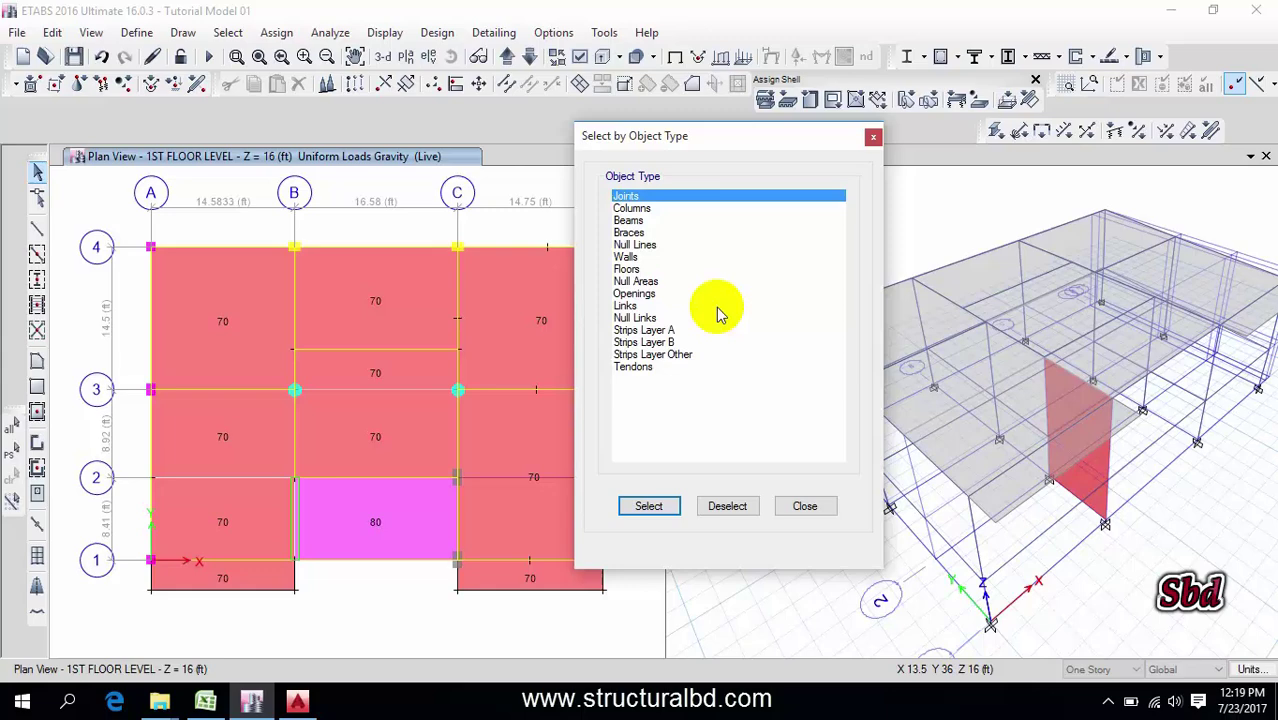
pyautogui.click(632, 221)
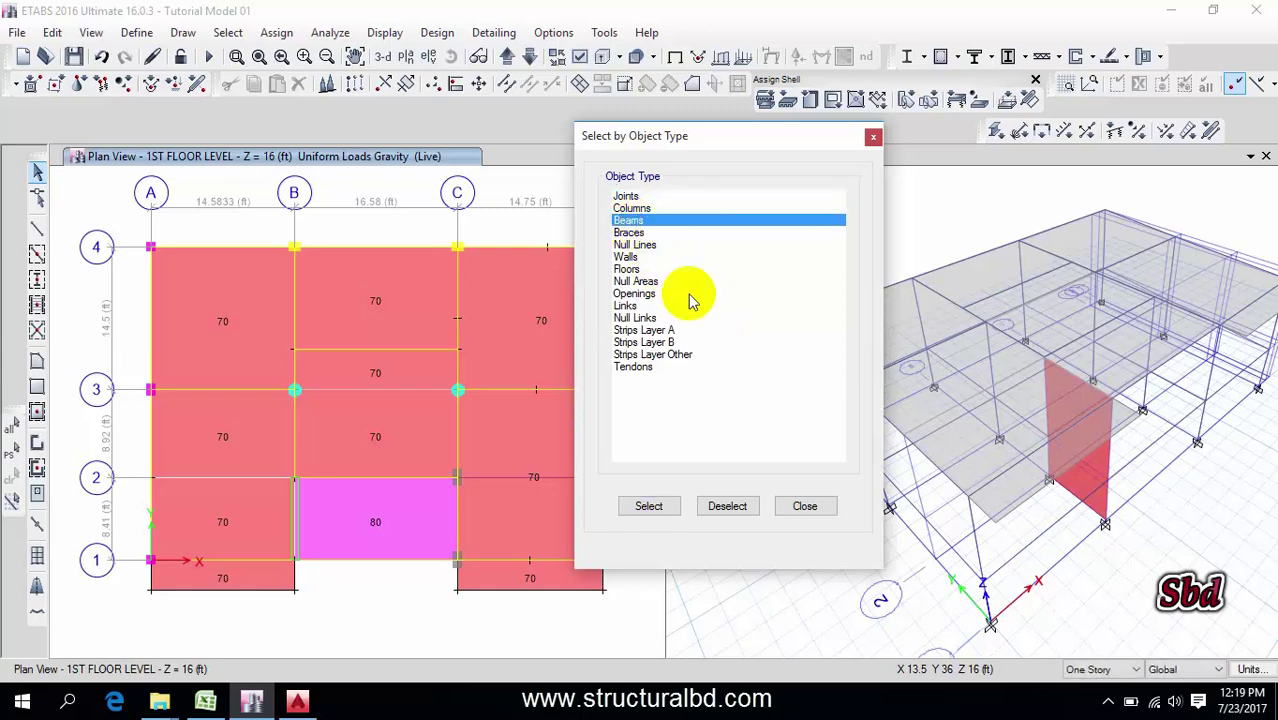
pyautogui.click(649, 506)
pyautogui.click(805, 506)
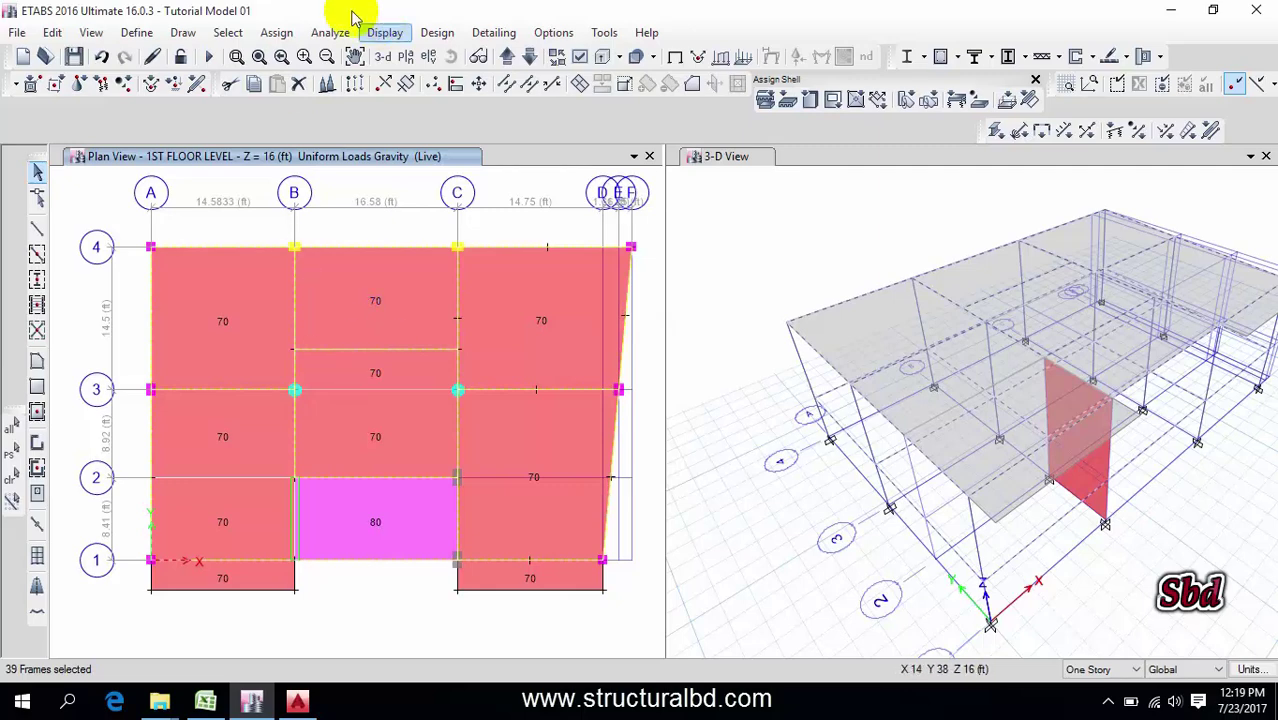
# - Open the distributed frame load settings and check E18's formula =0.41*1*8.33*120 (409.836)
pyautogui.click(276, 33)
pyautogui.moveTo(342, 219)
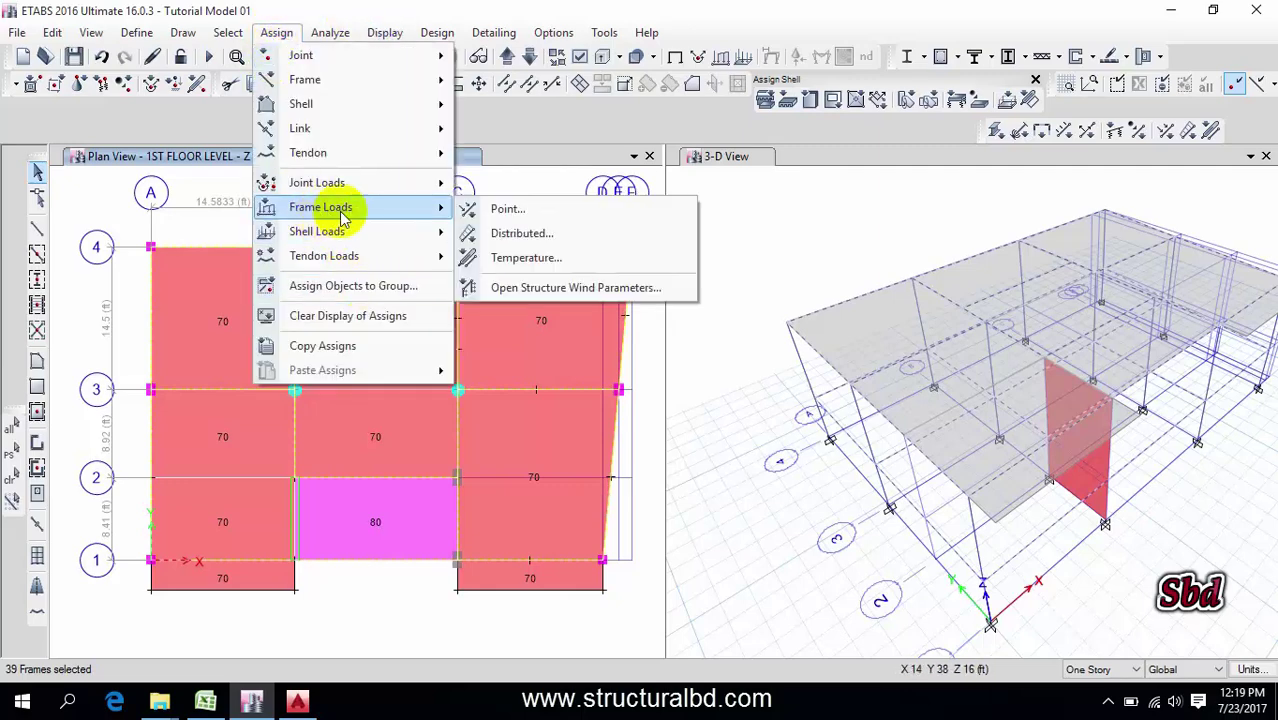
pyautogui.click(522, 233)
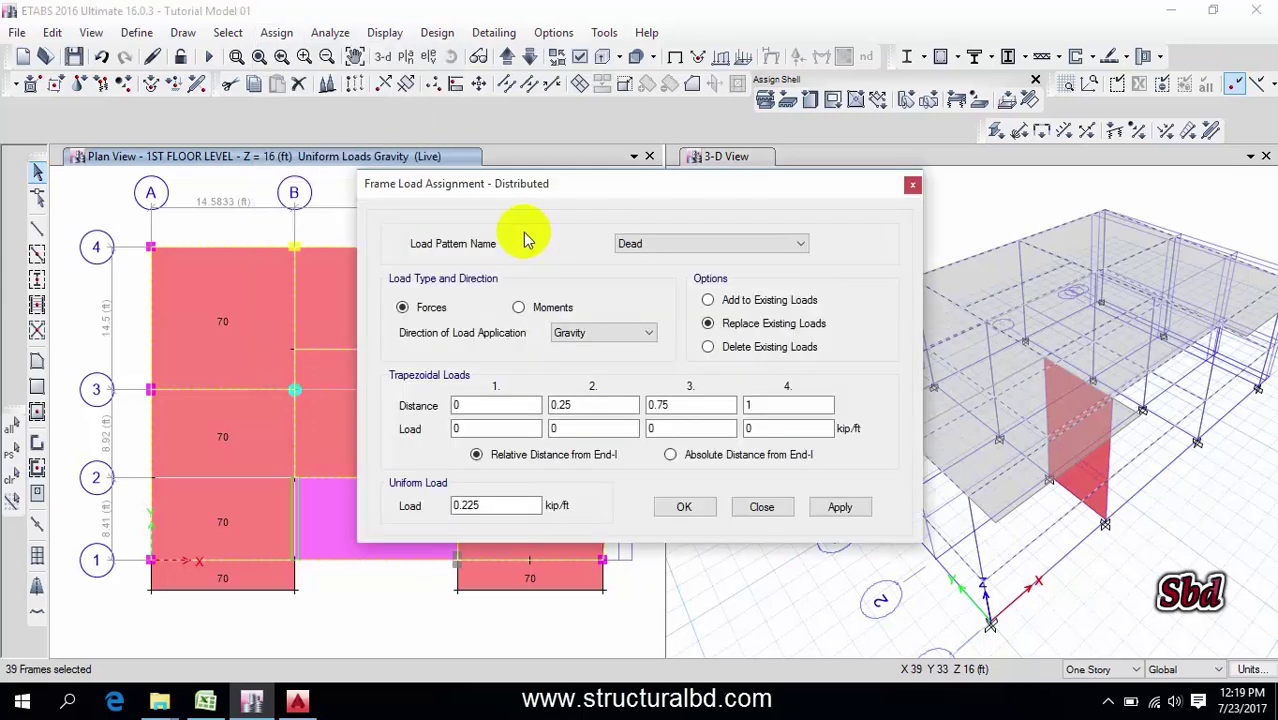
pyautogui.click(205, 700)
pyautogui.click(374, 316)
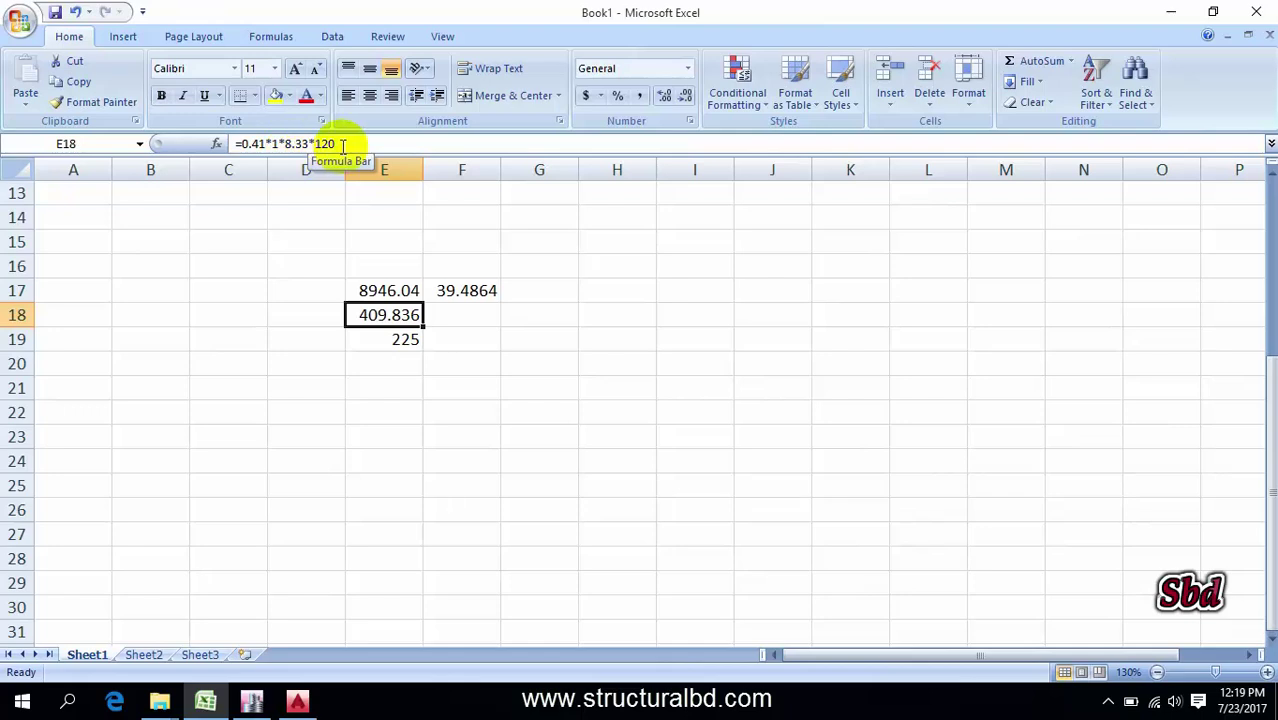
# - Check the veranda-load formula =6*0.25*1*150 (225) in E19 and return to ETABS
pyautogui.press('Down')
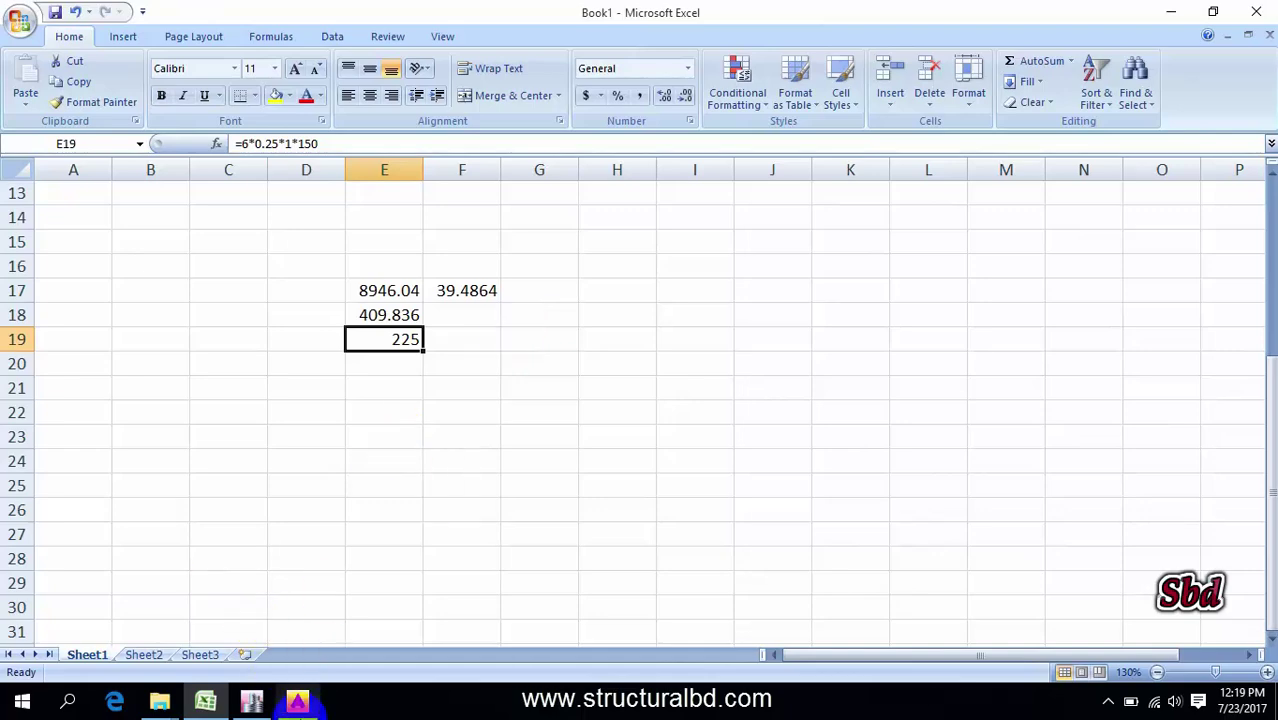
pyautogui.click(253, 706)
# - Replace the uniform load with 0.41 kip/ft on the 39 selected beams and apply it
pyautogui.moveTo(491, 506); pyautogui.dragTo(318, 518)
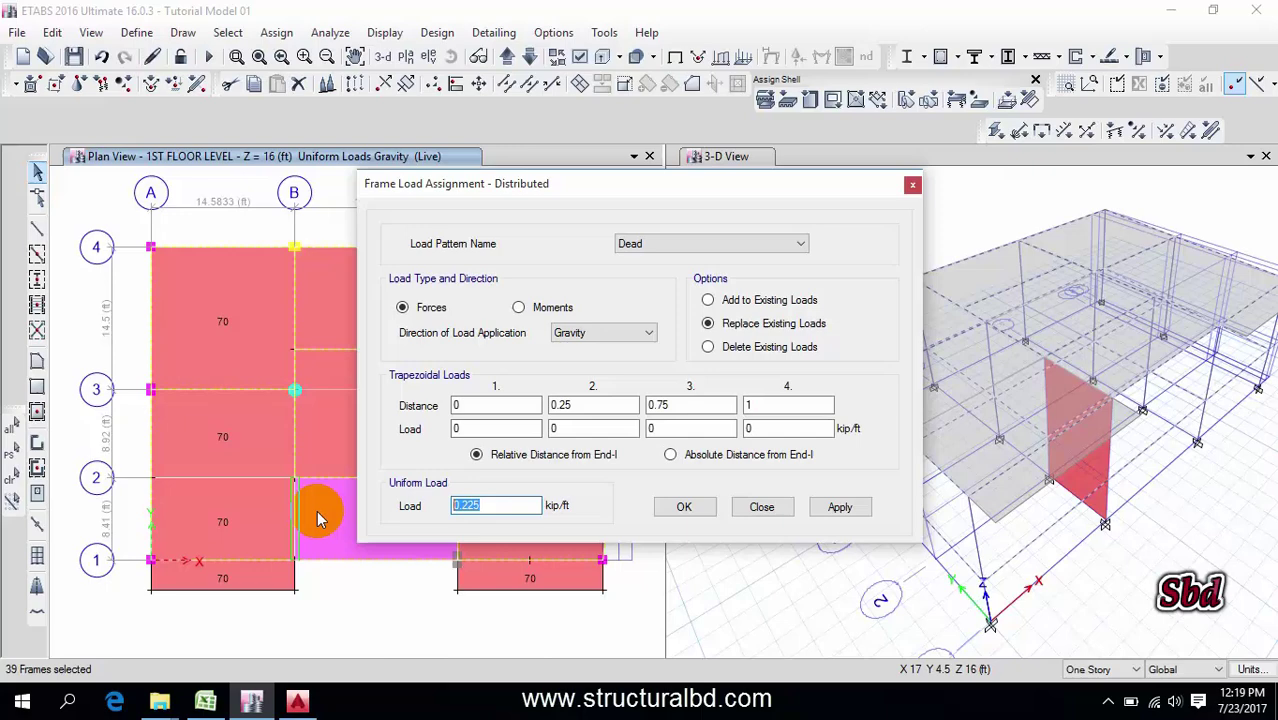
pyautogui.write('.41')
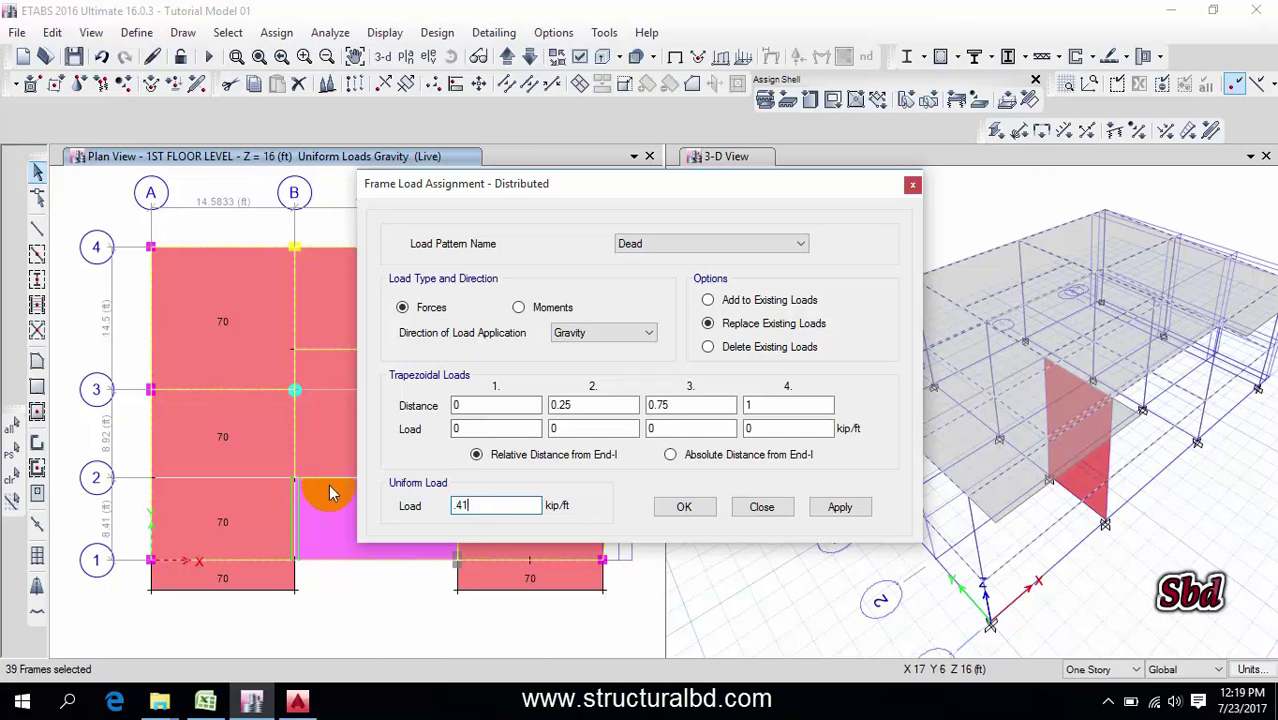
pyautogui.click(866, 516)
pyautogui.click(686, 508)
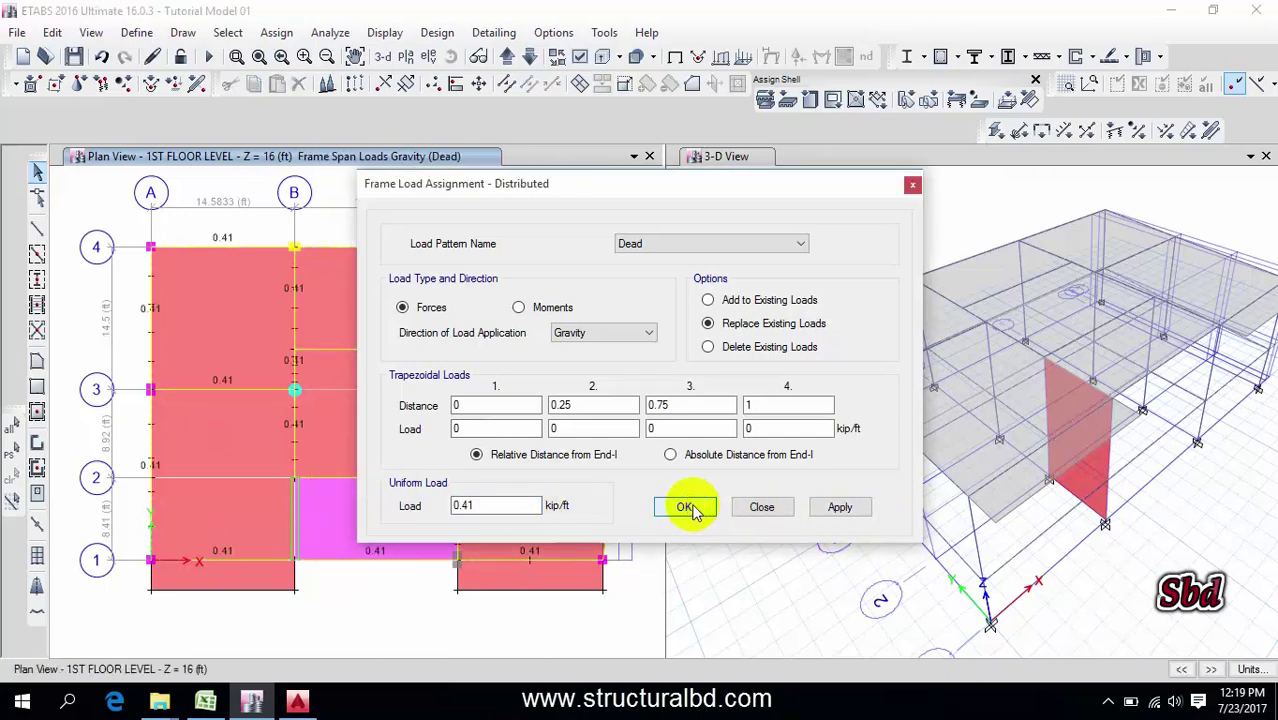
pyautogui.moveTo(257, 599); pyautogui.dragTo(265, 536, button='middle')
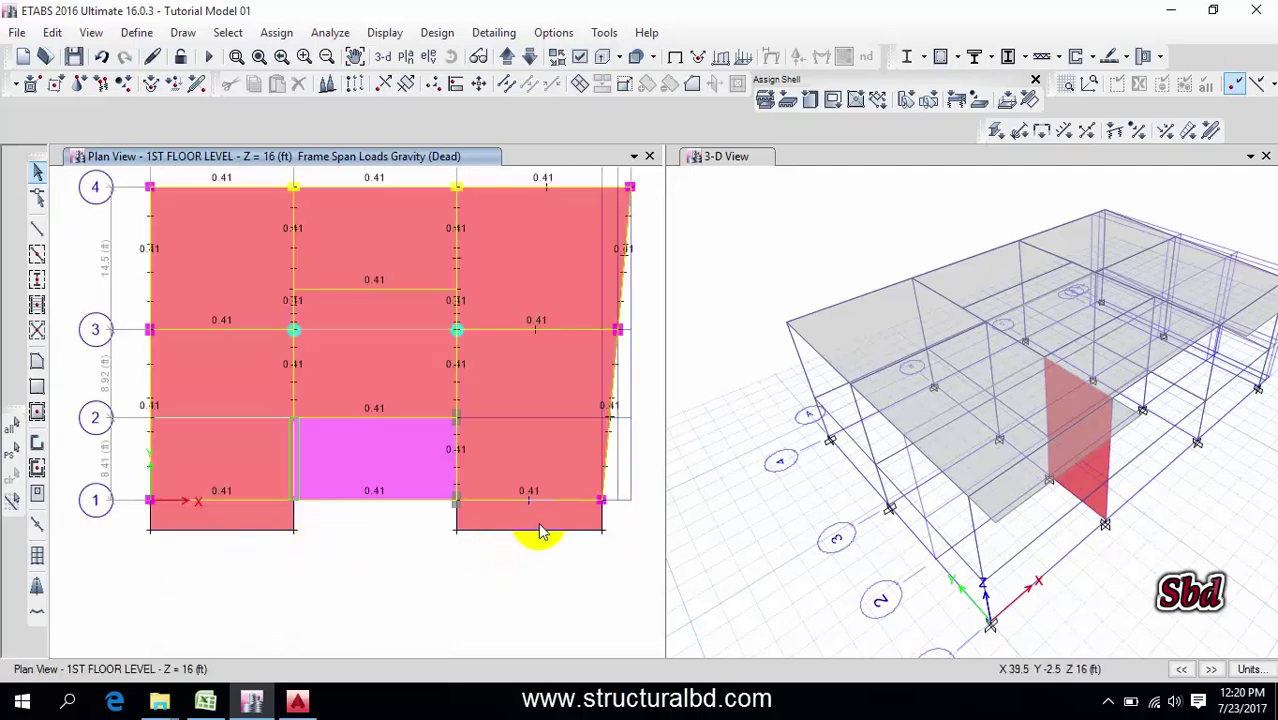
# - Show the floor as a rotated 3-D perspective and select three veranda edge beams
pyautogui.click(480, 60)
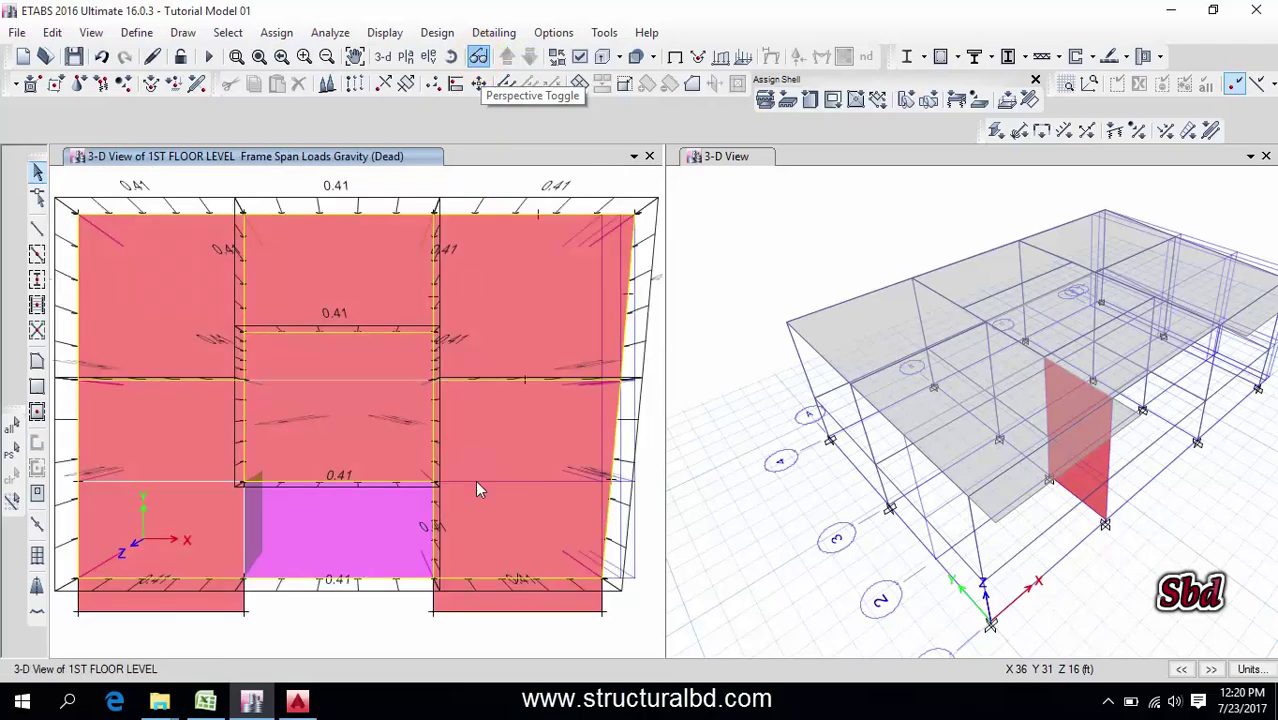
pyautogui.click(455, 60)
pyautogui.moveTo(480, 330); pyautogui.dragTo(328, 385)
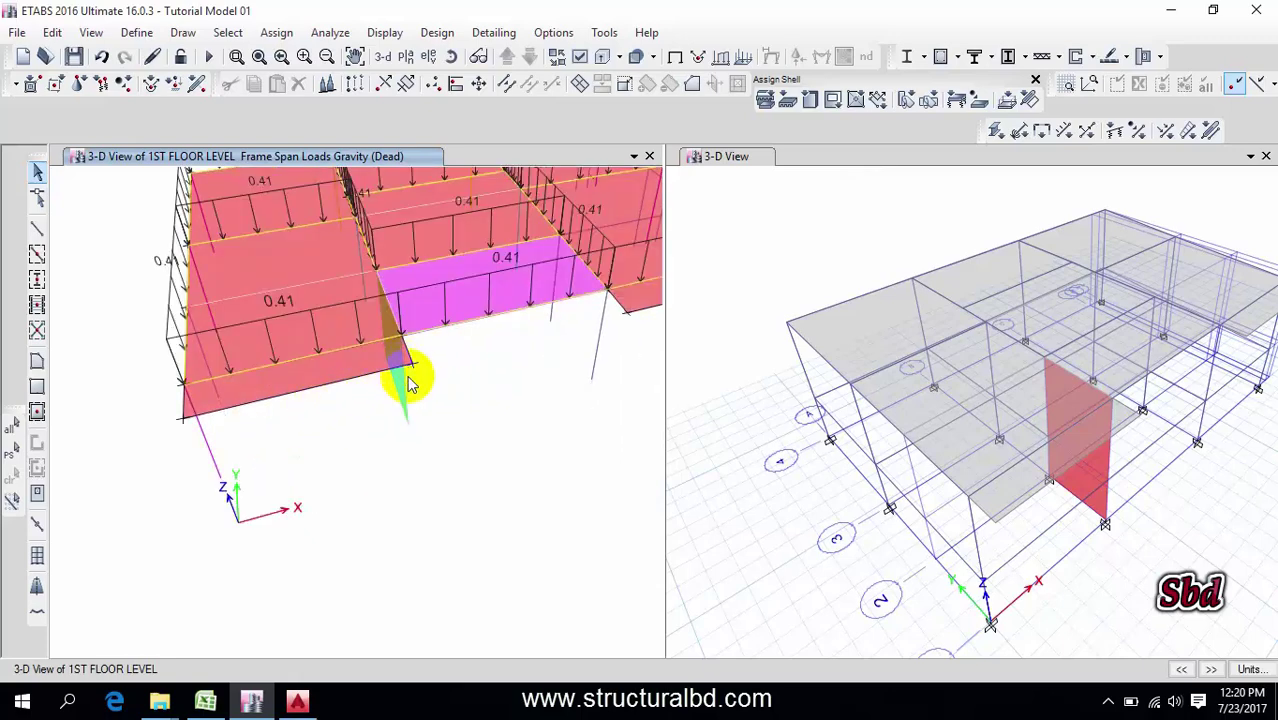
pyautogui.click(332, 392)
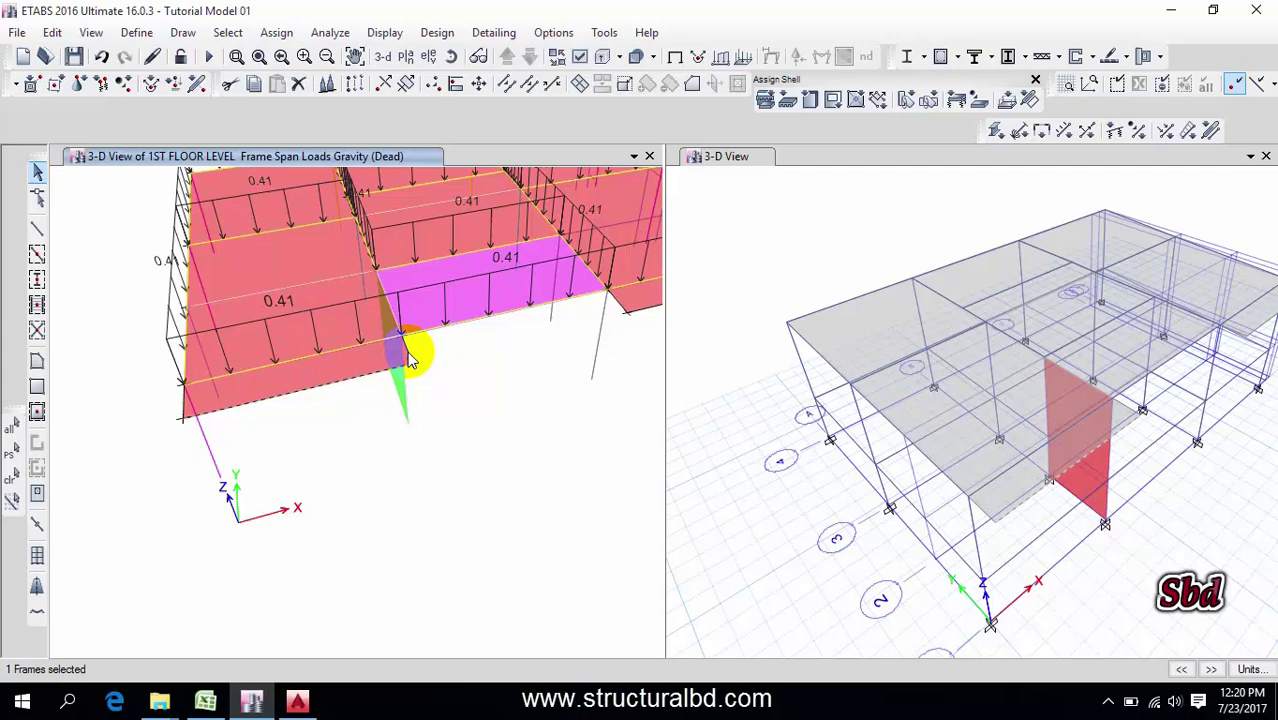
pyautogui.click(181, 390)
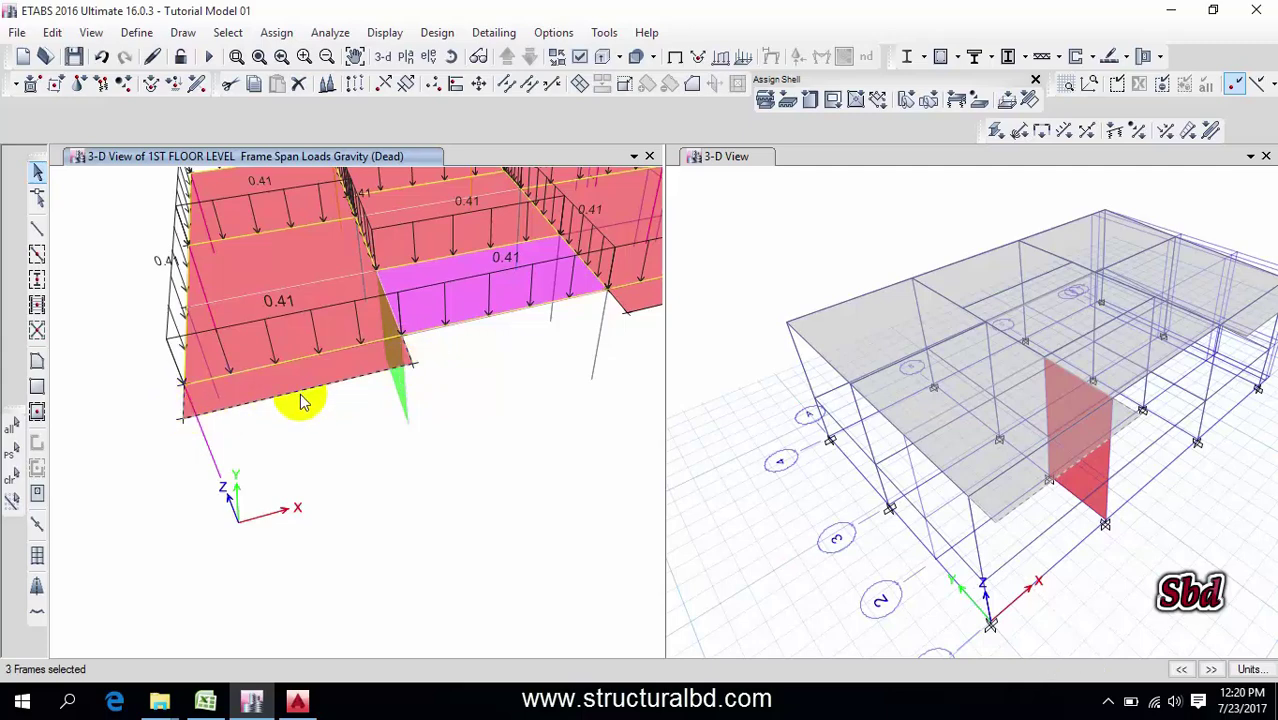
pyautogui.keyDown('shift'); pyautogui.moveTo(300, 399); pyautogui.dragTo(460, 340, button='middle'); pyautogui.keyUp('shift')
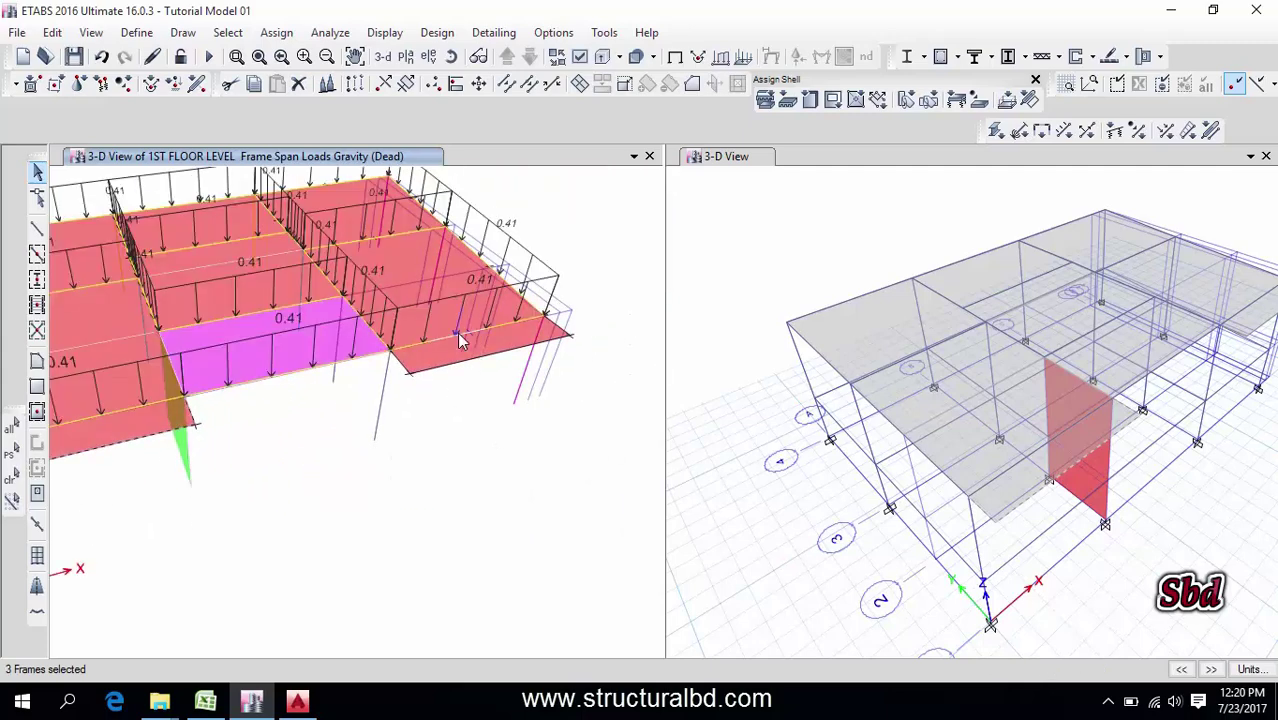
pyautogui.click(504, 363)
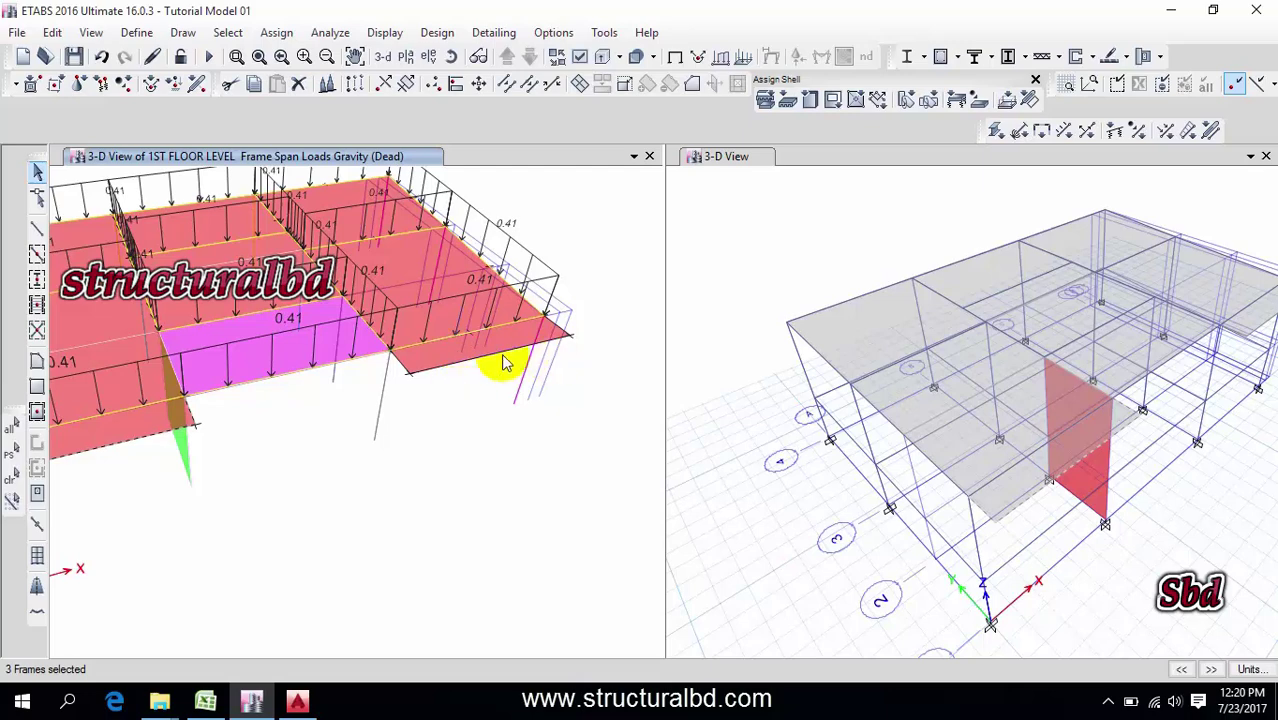
# - Check the 225 veranda load in Excel cell E19, then return to ETABS
pyautogui.click(205, 700)
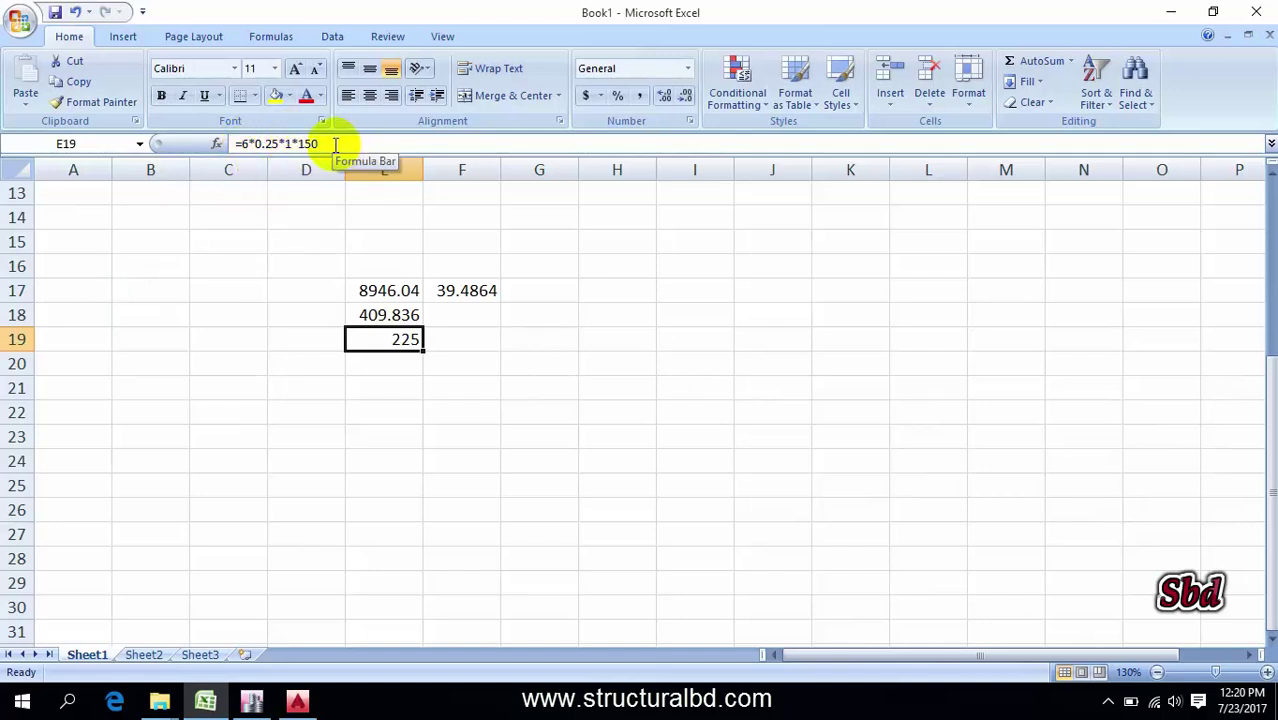
pyautogui.press('Return')
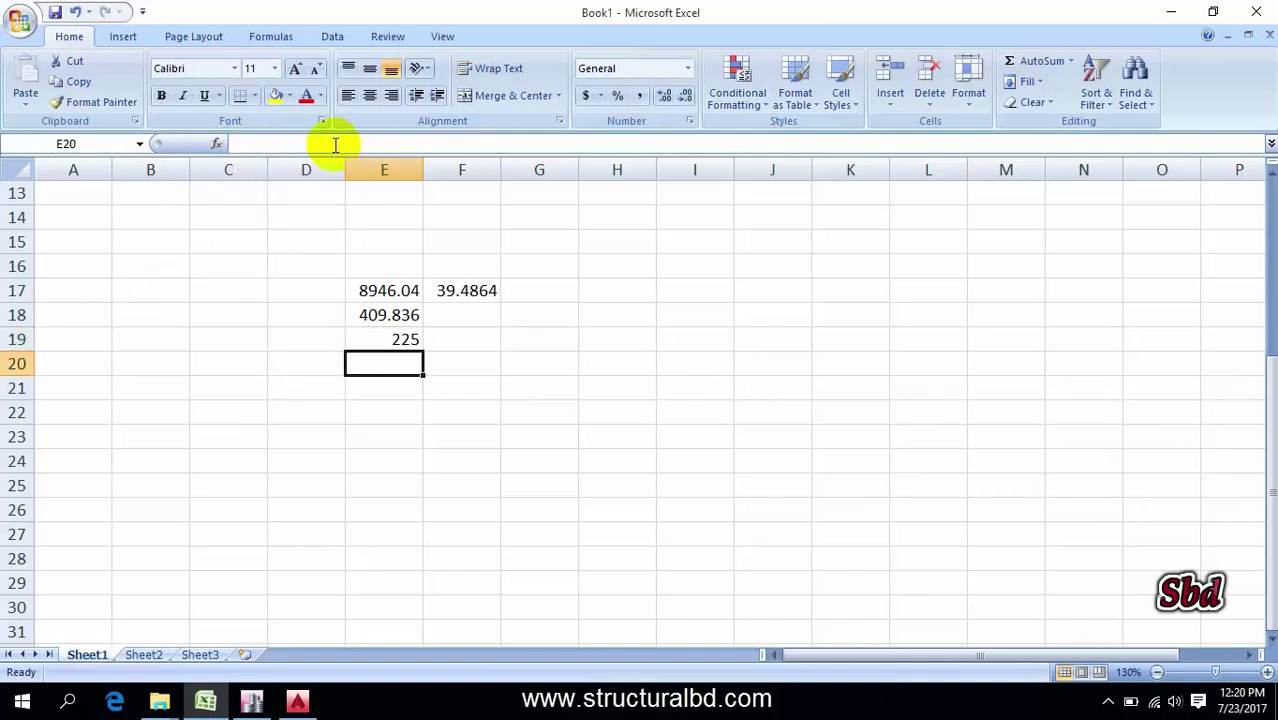
pyautogui.click(254, 703)
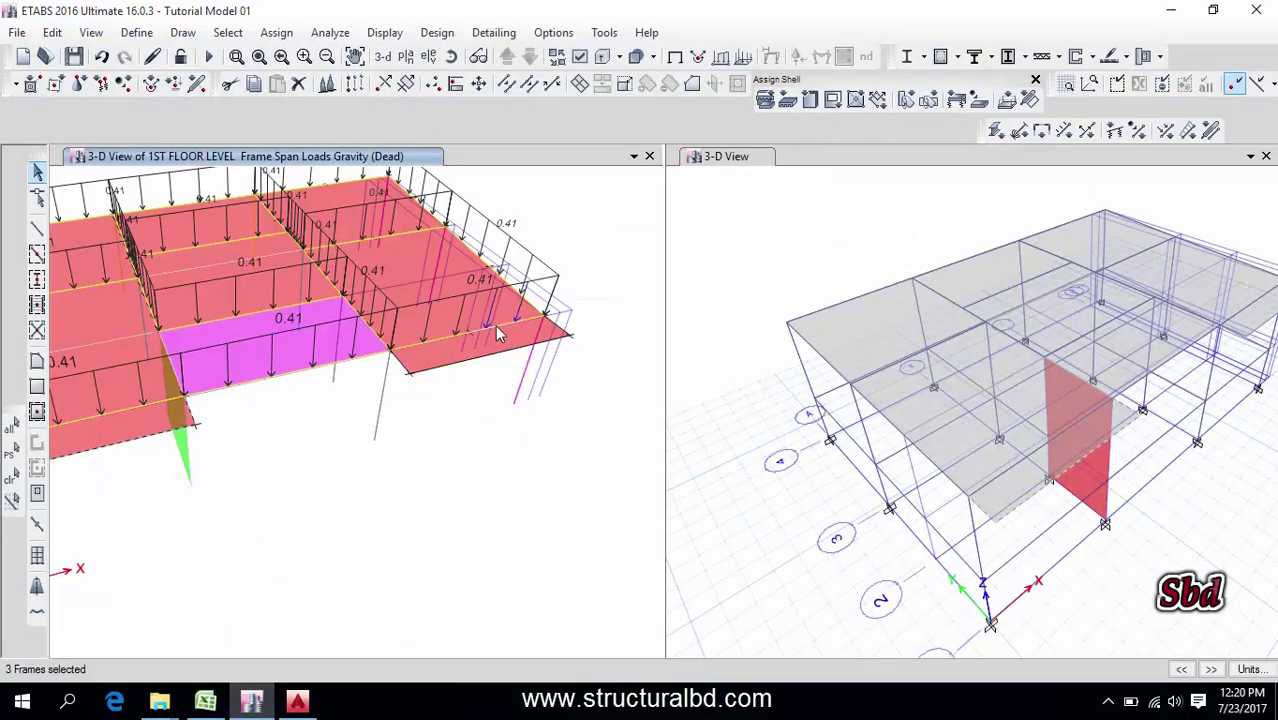
# - Add the remaining three veranda edge beams to the selection
pyautogui.click(405, 368)
pyautogui.click(553, 342)
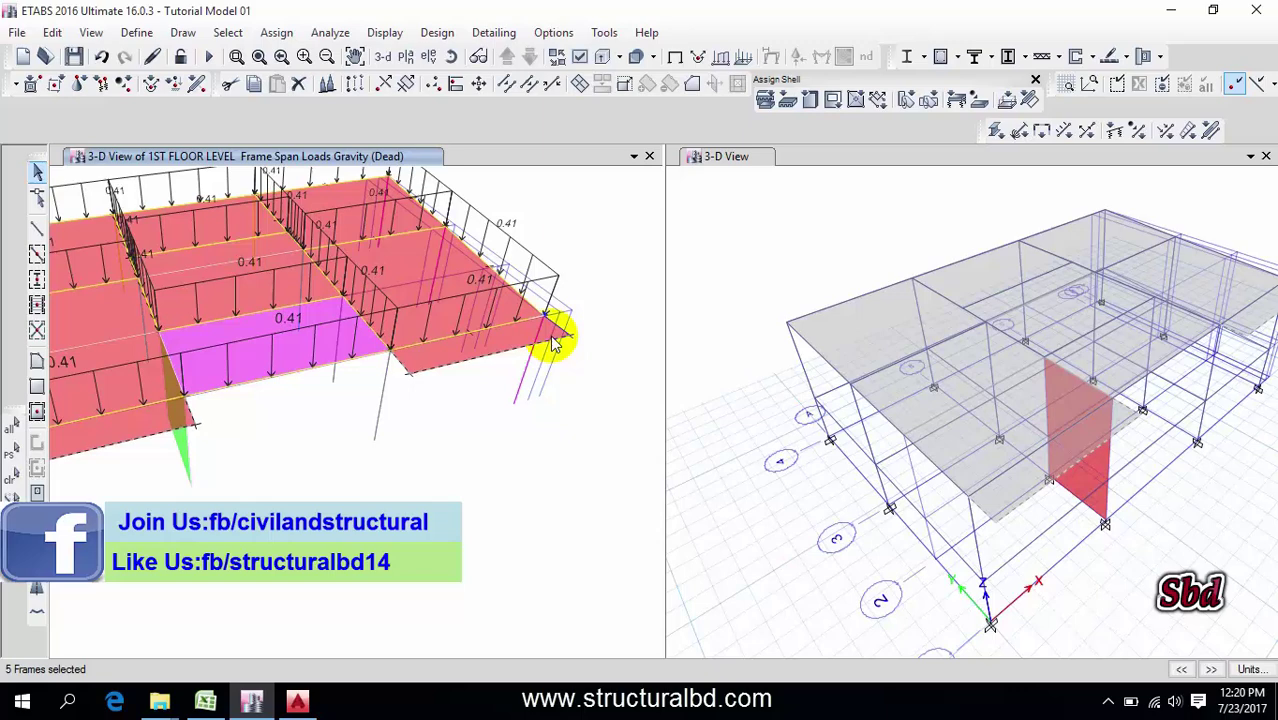
pyautogui.scroll(-3, 556, 357)
pyautogui.click(513, 371)
pyautogui.scroll(4, 385, 394)
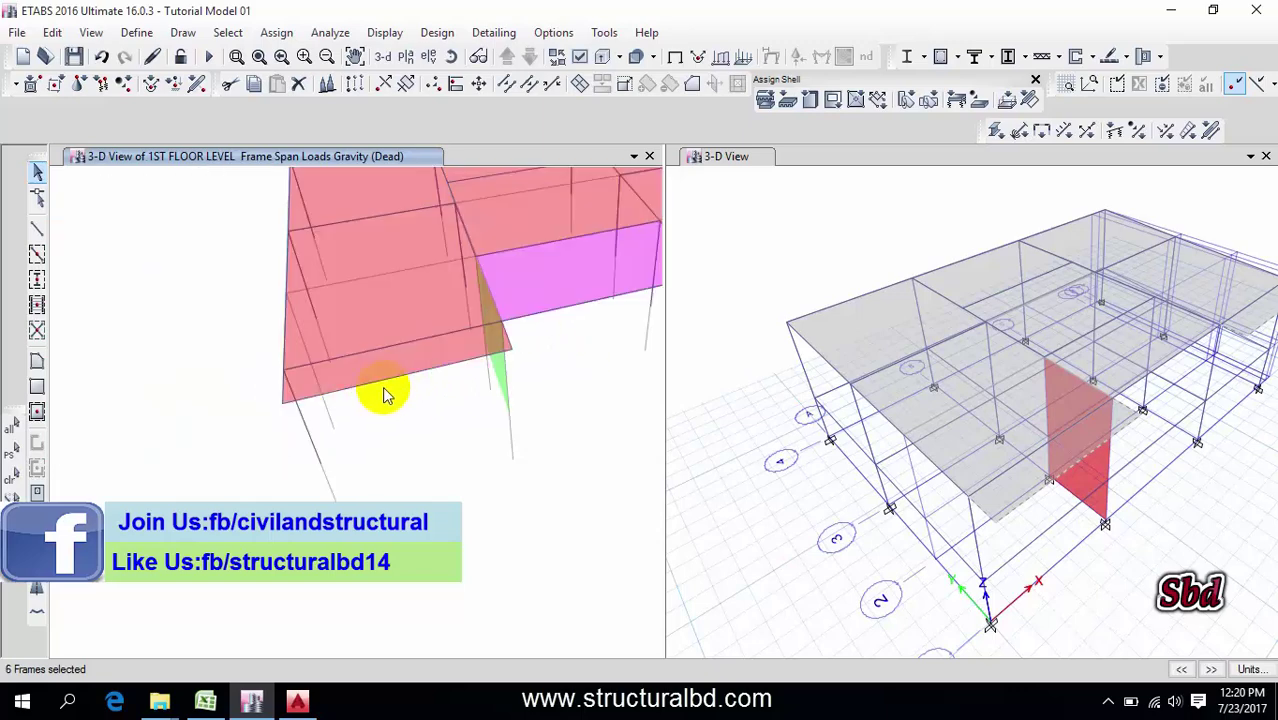
pyautogui.moveTo(500, 398); pyautogui.dragTo(408, 394, button='middle')
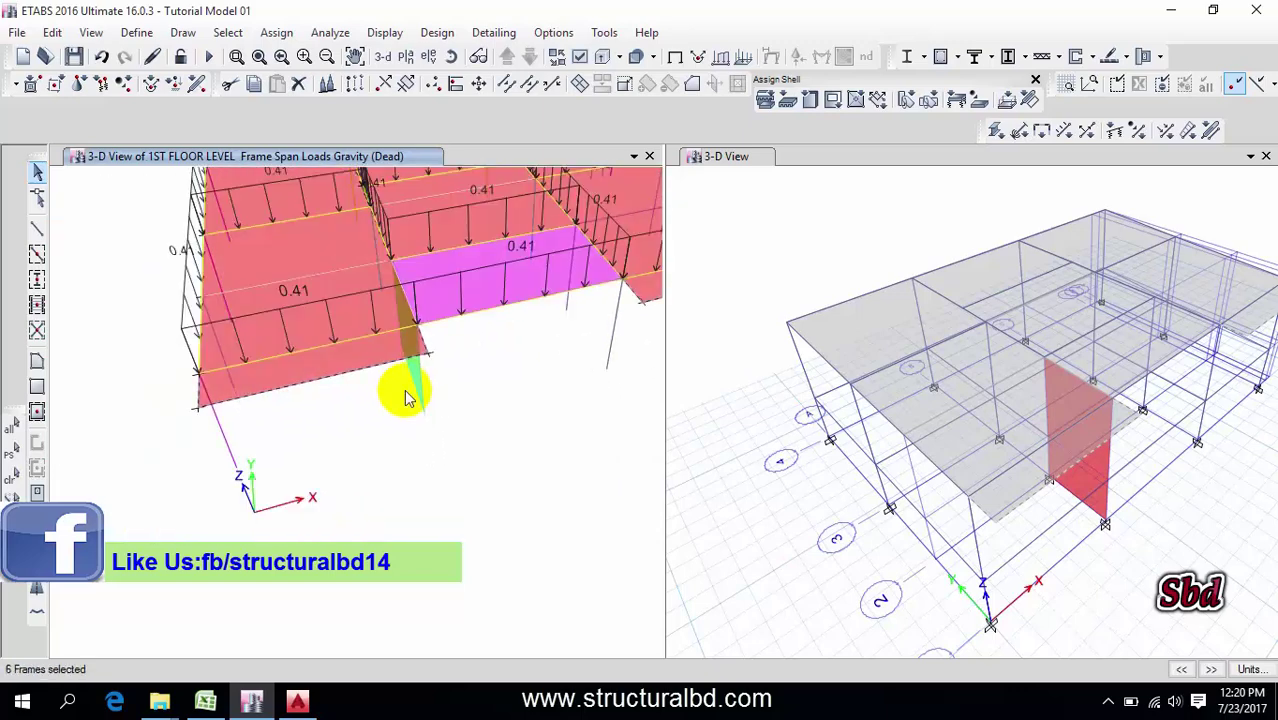
# - Assign a 0.225 kip/ft uniform distributed frame load to the selected veranda beams
pyautogui.click(281, 36)
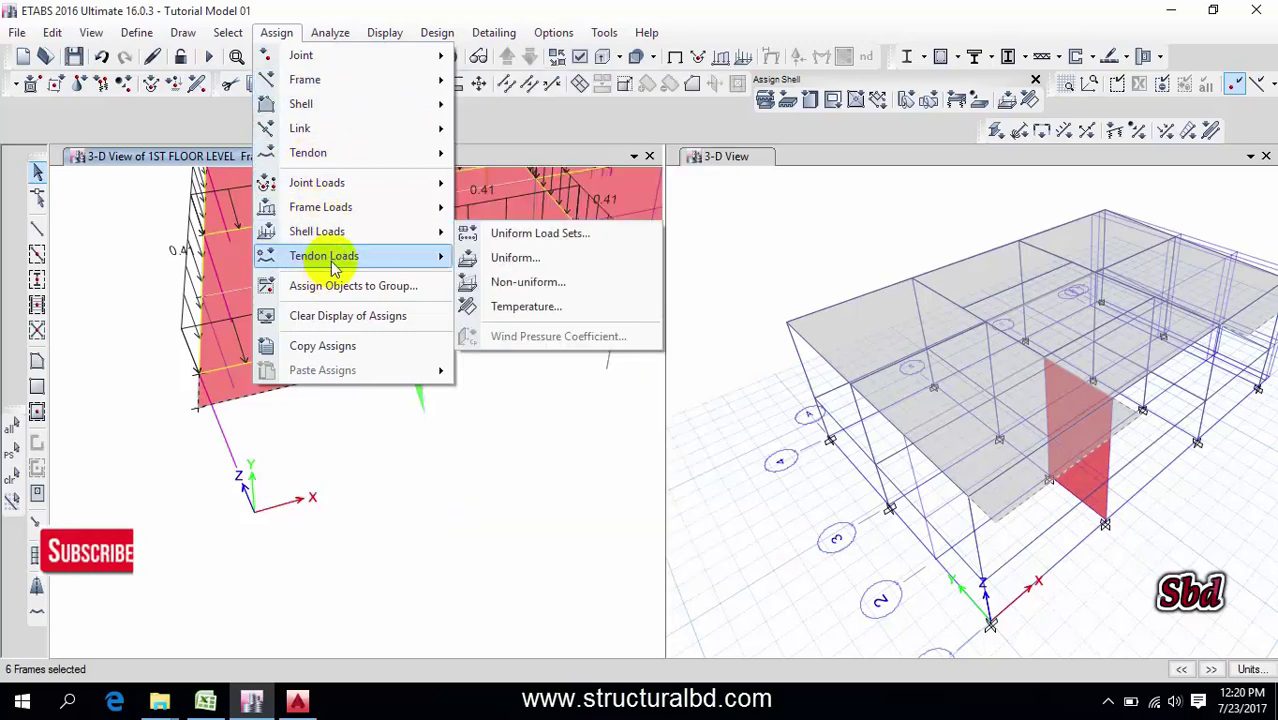
pyautogui.moveTo(422, 203)
pyautogui.click(527, 237)
pyautogui.doubleClick(503, 502)
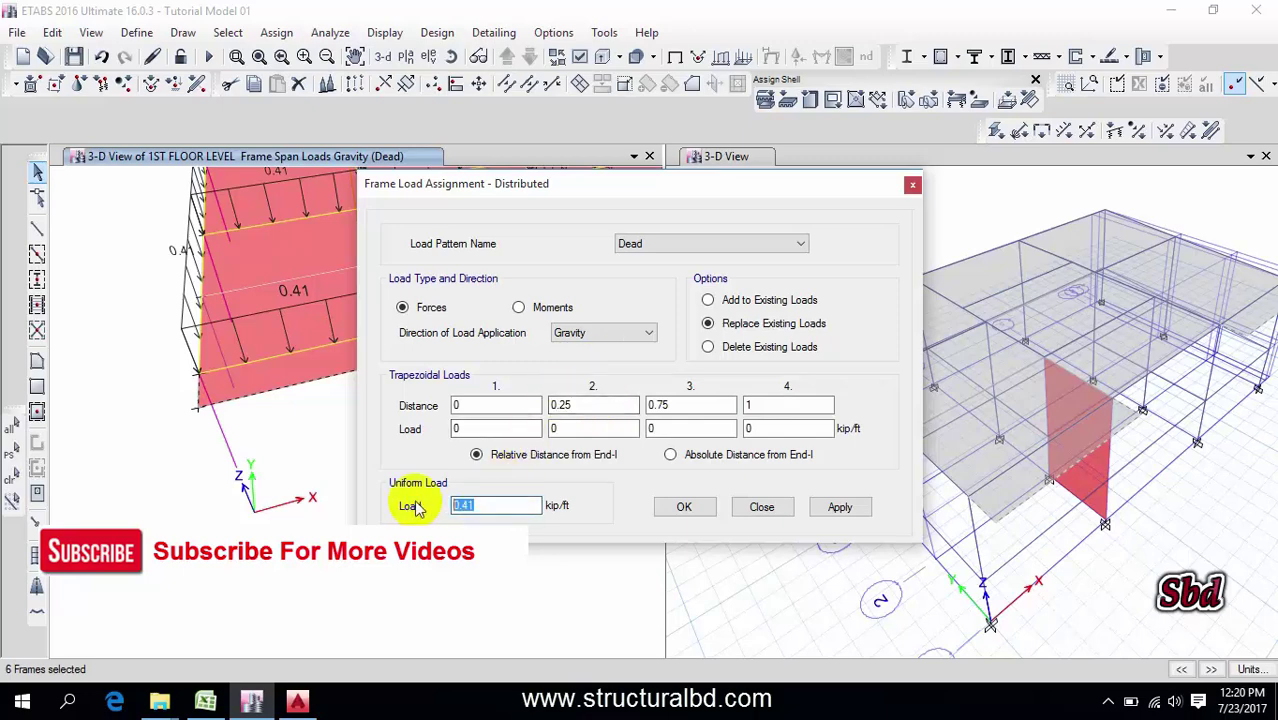
pyautogui.press('BackSpace')
pyautogui.write('.225')
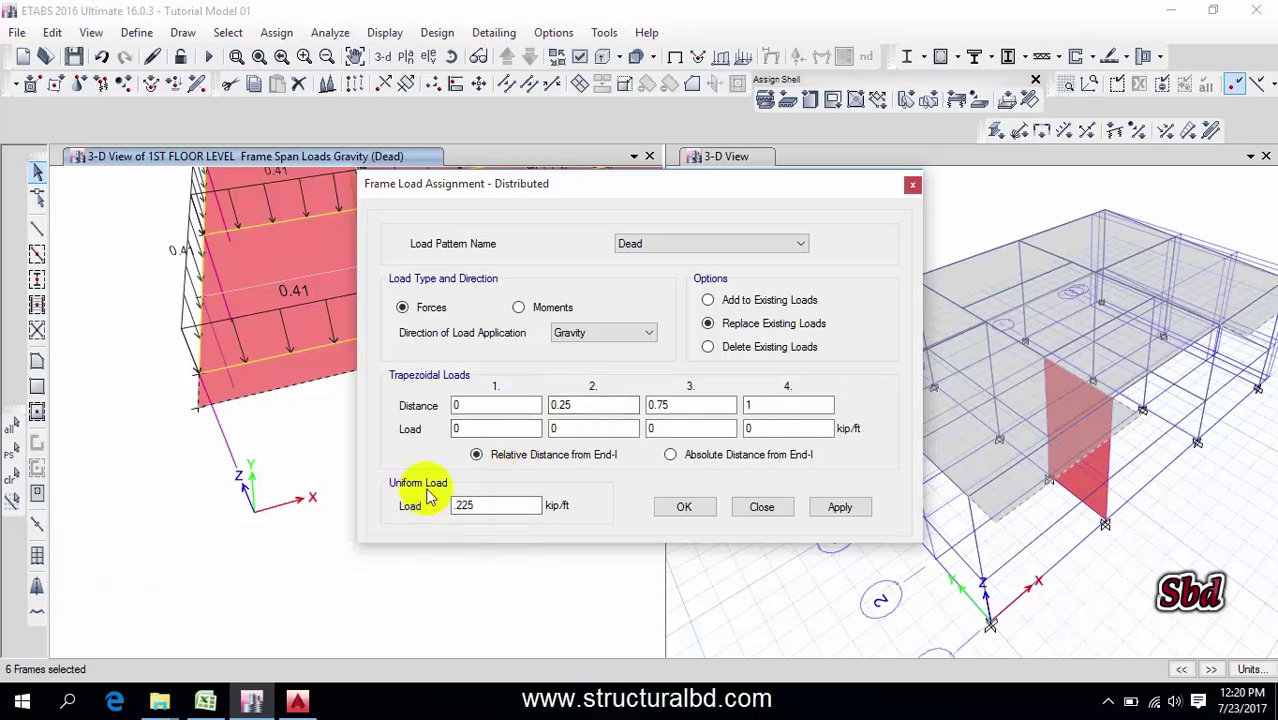
pyautogui.click(840, 507)
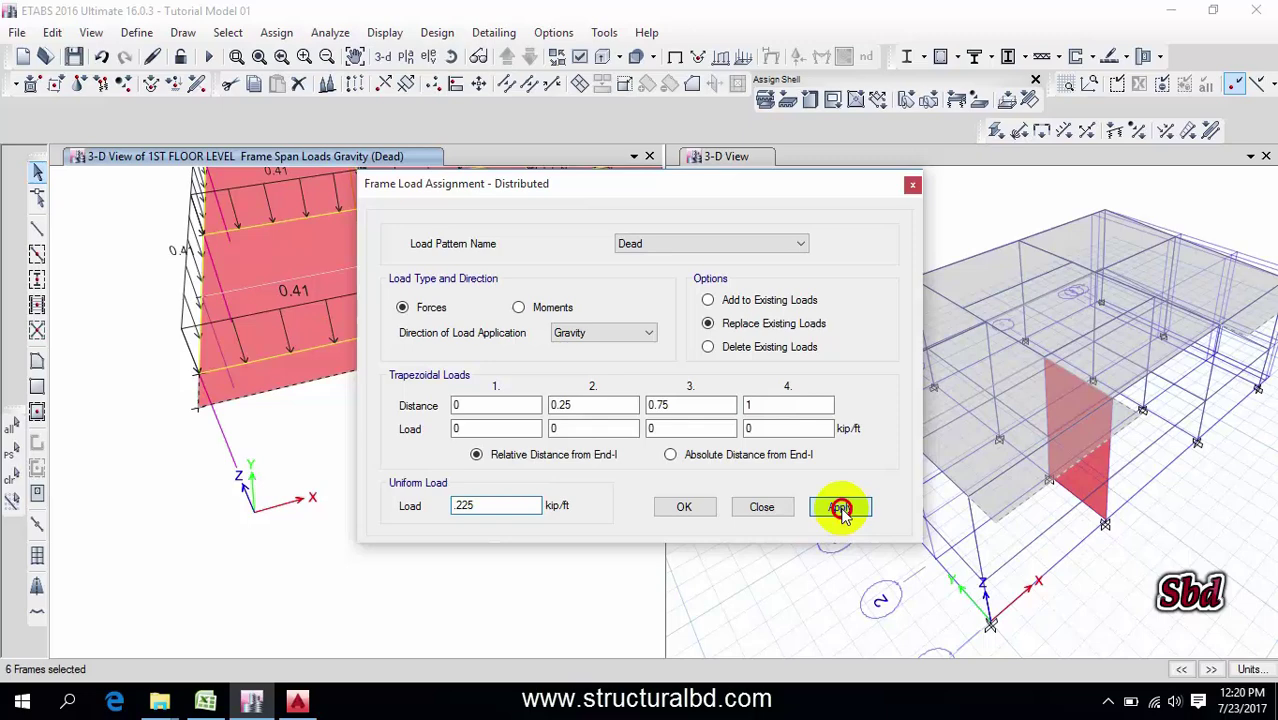
pyautogui.click(684, 507)
pyautogui.keyDown('shift'); pyautogui.moveTo(411, 497); pyautogui.dragTo(522, 457, button='middle'); pyautogui.keyUp('shift')
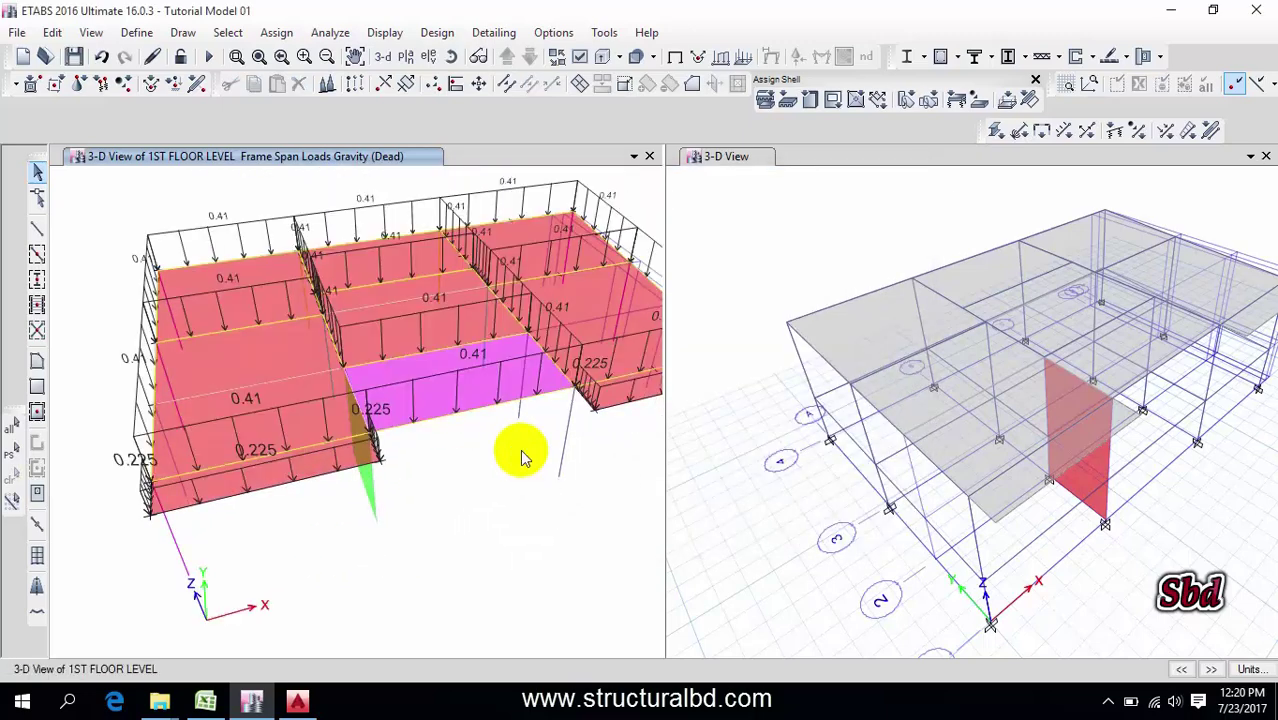
# - Centre the Typical Floor Layout Plan in the AutoCAD drawing, then go back to ETABS
pyautogui.click(205, 701)
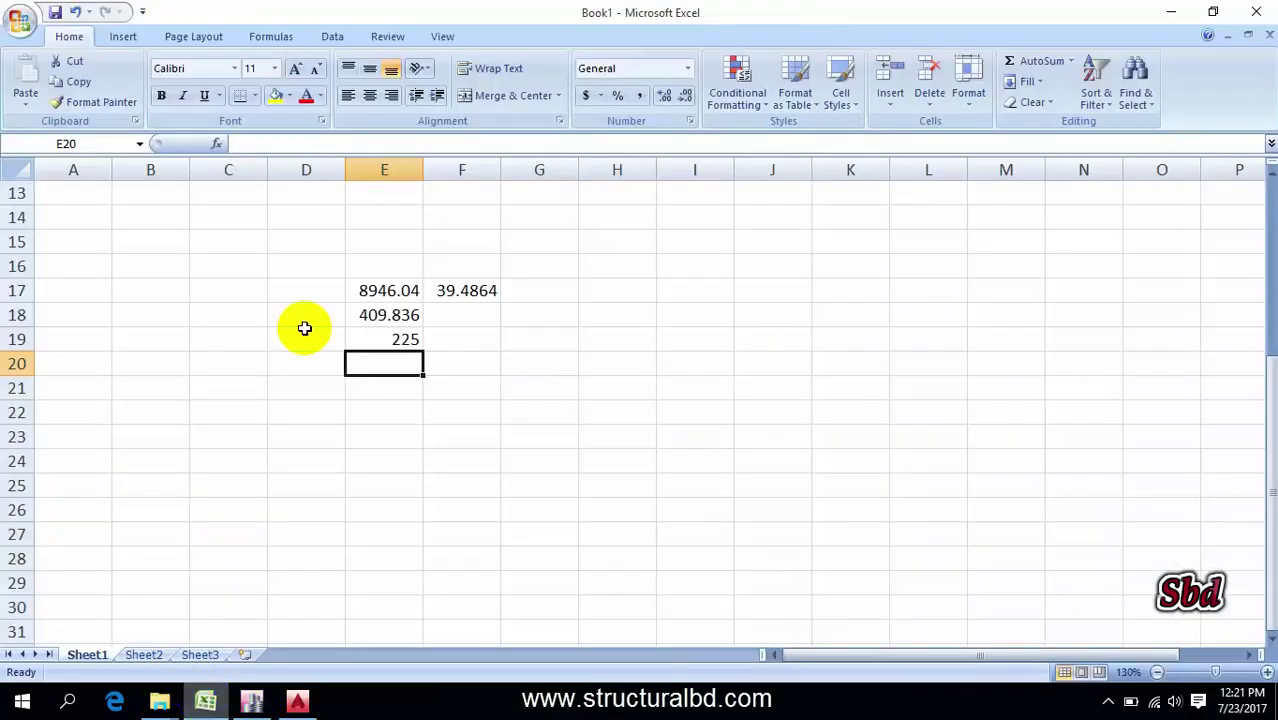
pyautogui.click(297, 701)
pyautogui.moveTo(442, 323); pyautogui.dragTo(445, 428, button='middle')
pyautogui.scroll(-3, 374, 391)
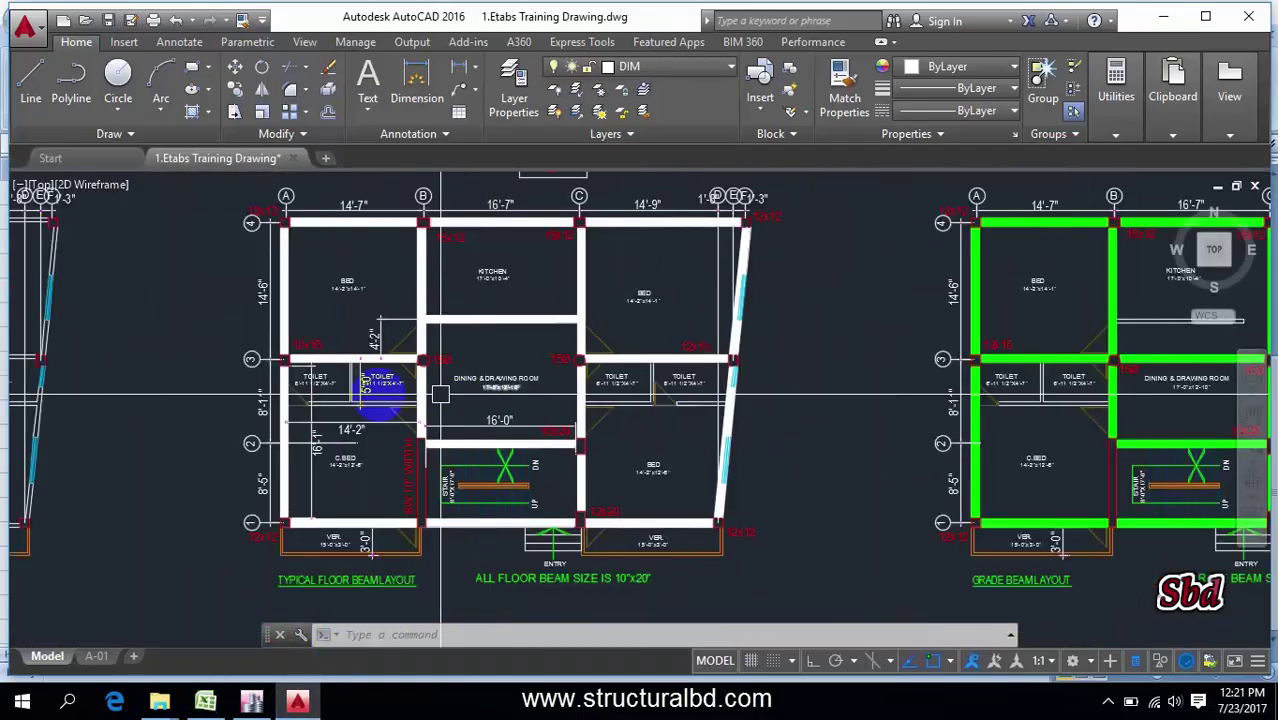
pyautogui.scroll(2, 628, 427)
pyautogui.moveTo(628, 427); pyautogui.dragTo(771, 427, button='middle')
pyautogui.moveTo(485, 413); pyautogui.dragTo(562, 417, button='middle')
pyautogui.moveTo(128, 356); pyautogui.dragTo(200, 280, button='middle')
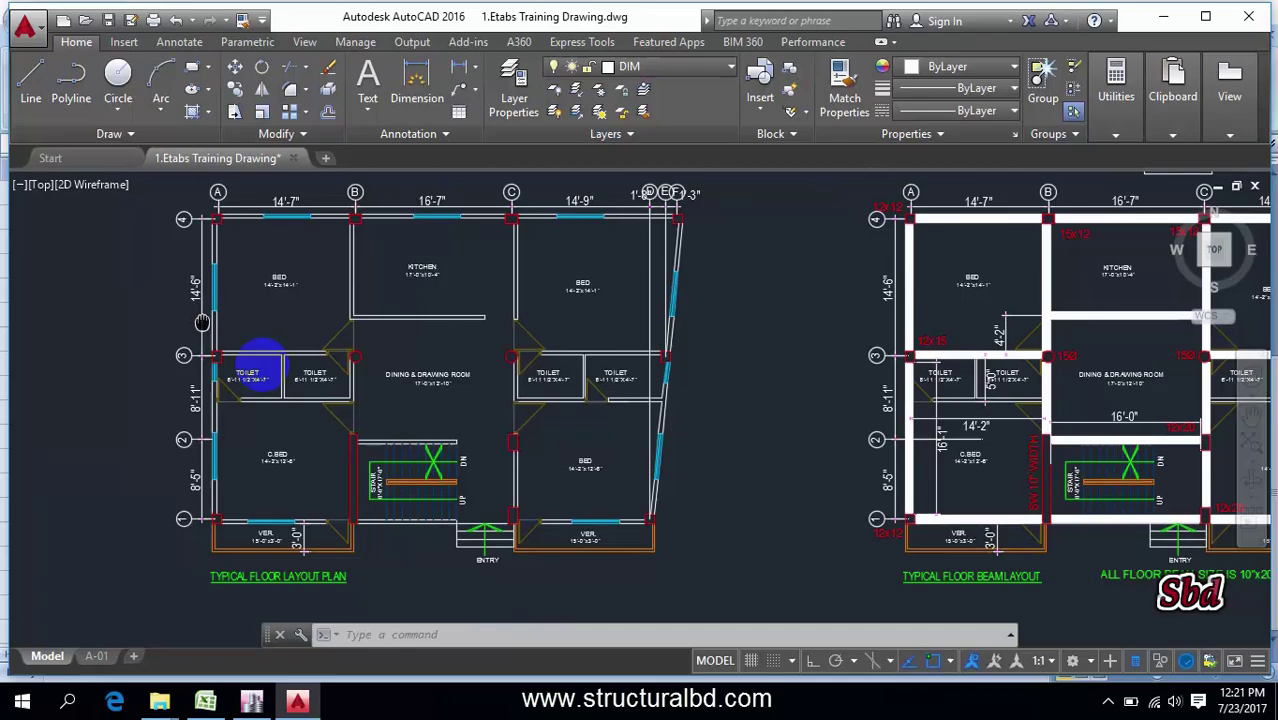
pyautogui.moveTo(256, 365); pyautogui.dragTo(277, 359, button='middle')
pyautogui.scroll(2, 300, 340)
pyautogui.click(251, 701)
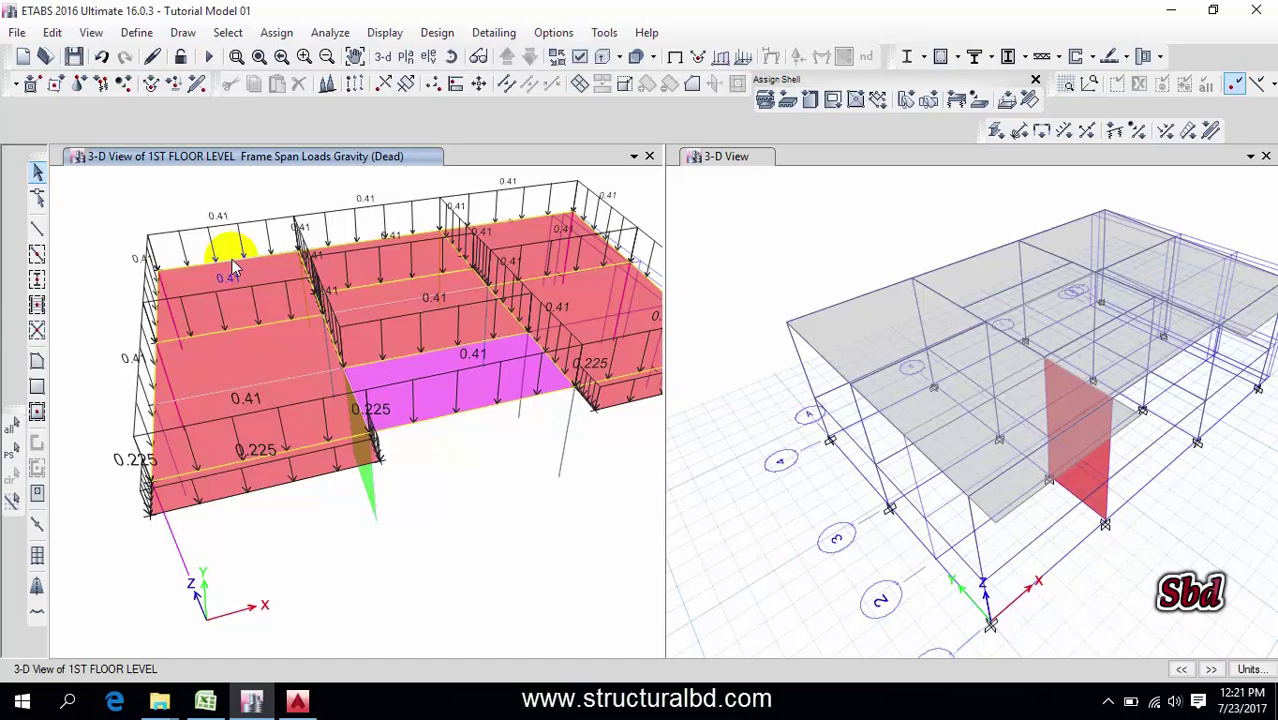
pyautogui.click(395, 287)
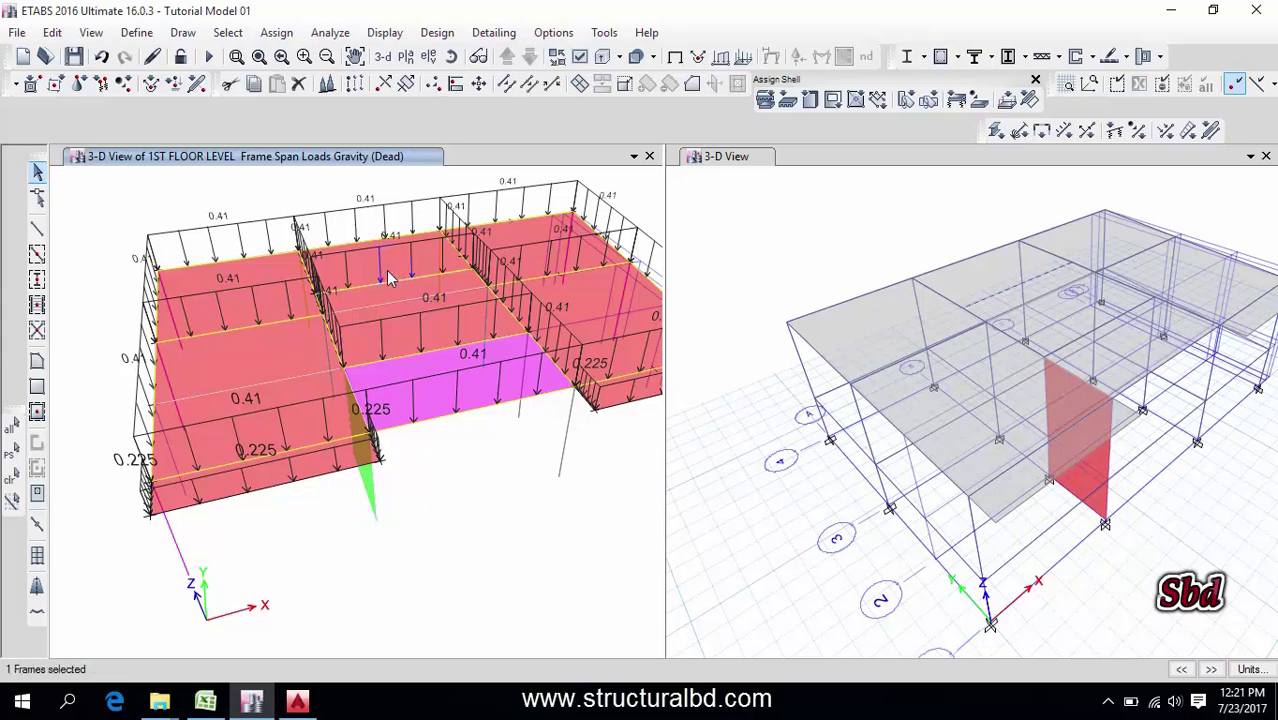
pyautogui.click(400, 288)
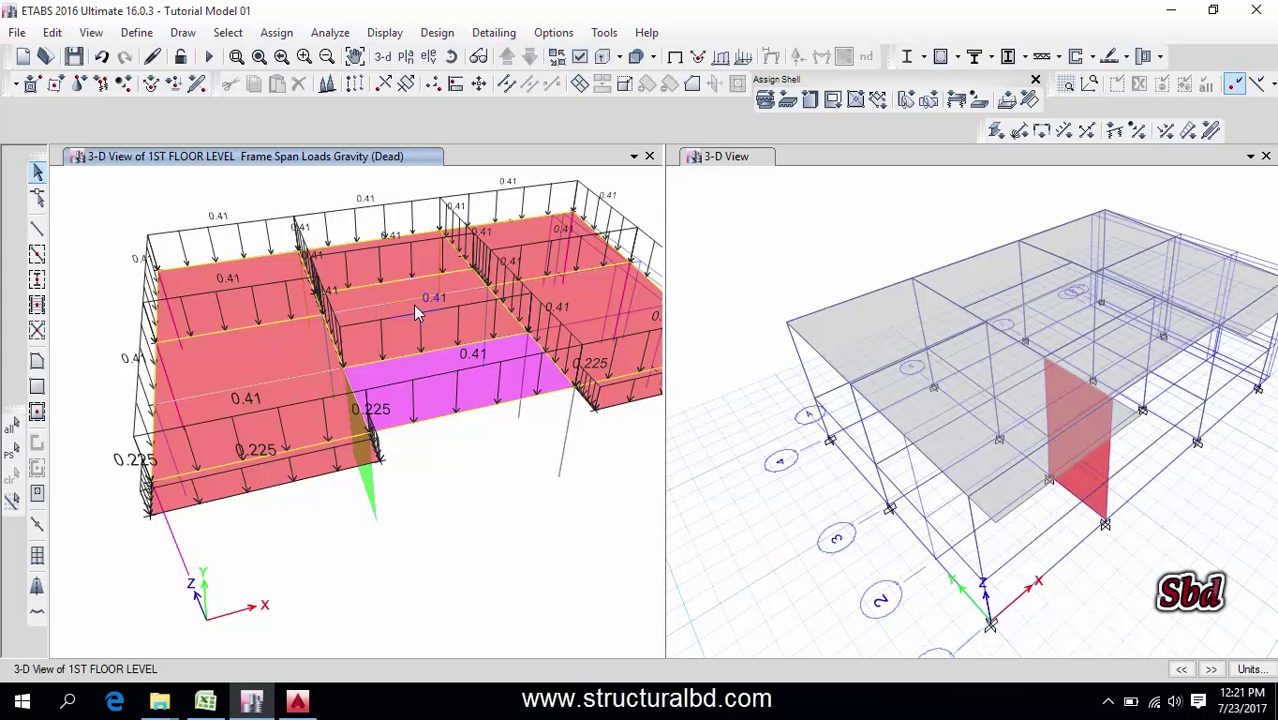
pyautogui.moveTo(360, 383)
pyautogui.keyDown('shift'); pyautogui.mouseDown(button='middle')
pyautogui.moveTo(414, 371)
pyautogui.moveTo(400, 361)
pyautogui.moveTo(442, 351)
pyautogui.moveTo(442, 328)
pyautogui.moveTo(447, 338)
pyautogui.mouseUp(button='middle'); pyautogui.keyUp('shift')
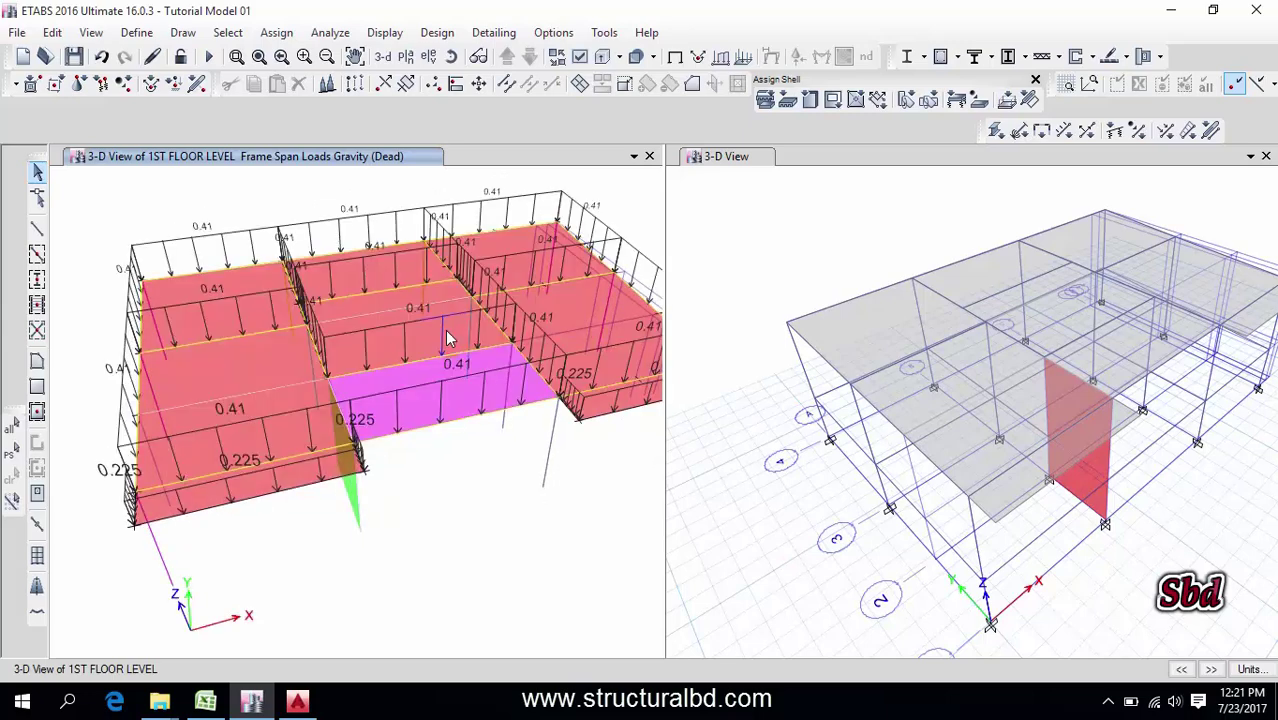